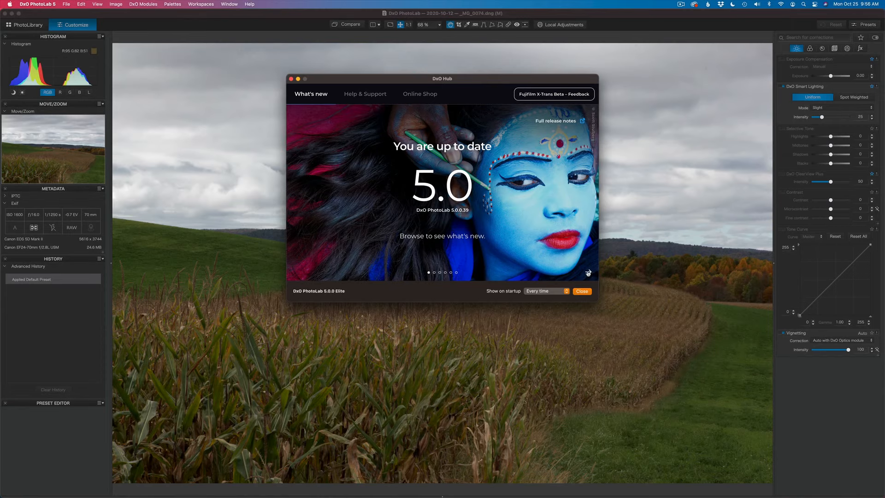
Step: Browse through the DxO Hub's What's new pages on the PhotoLab 5 features
left_click(588, 273)
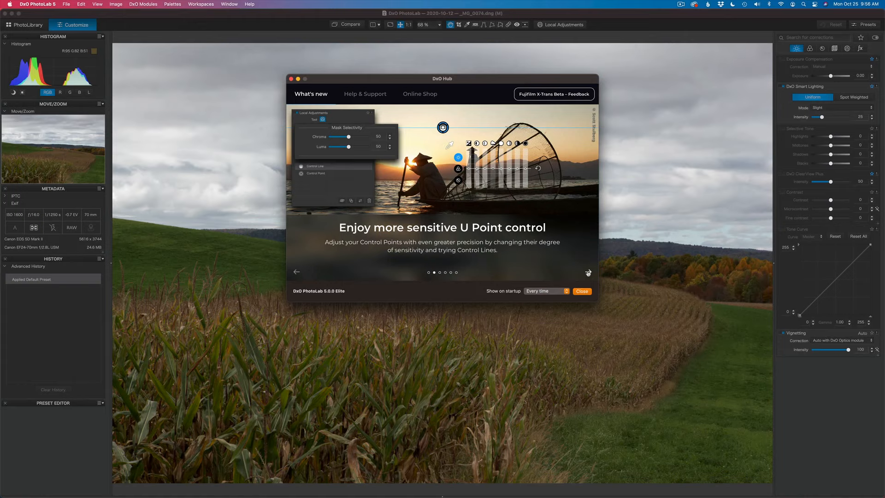
left_click(588, 273)
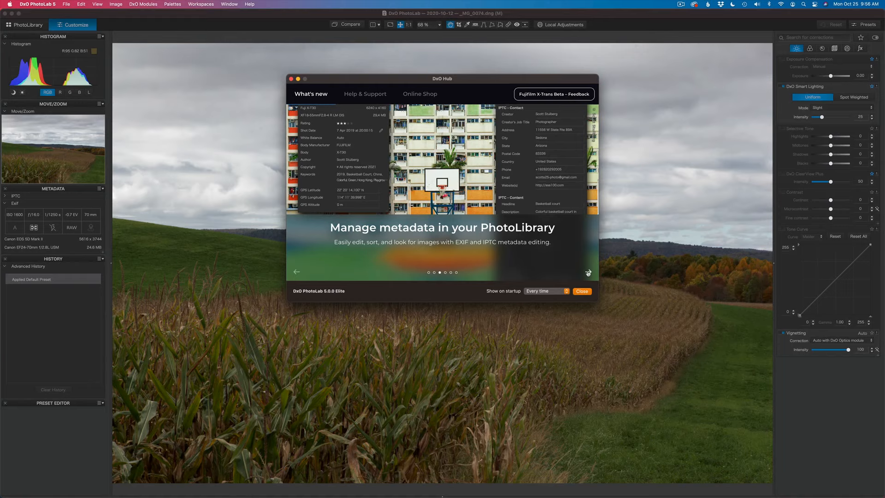
left_click(588, 273)
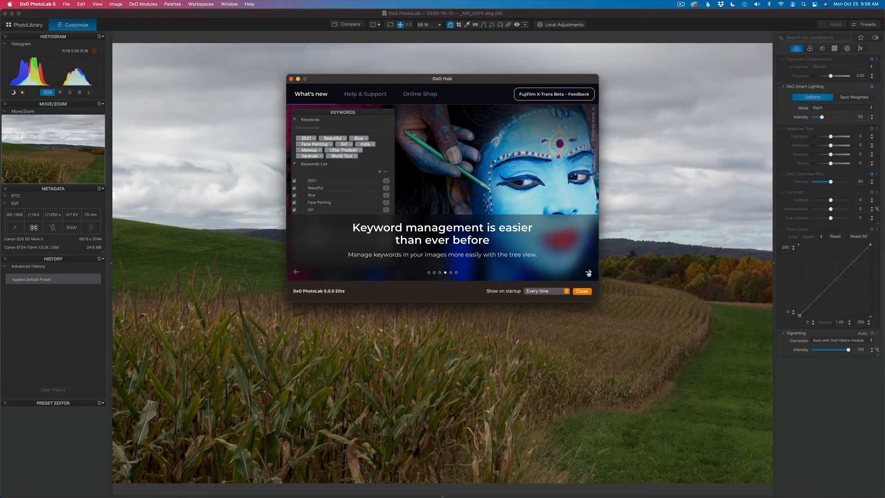
left_click(588, 273)
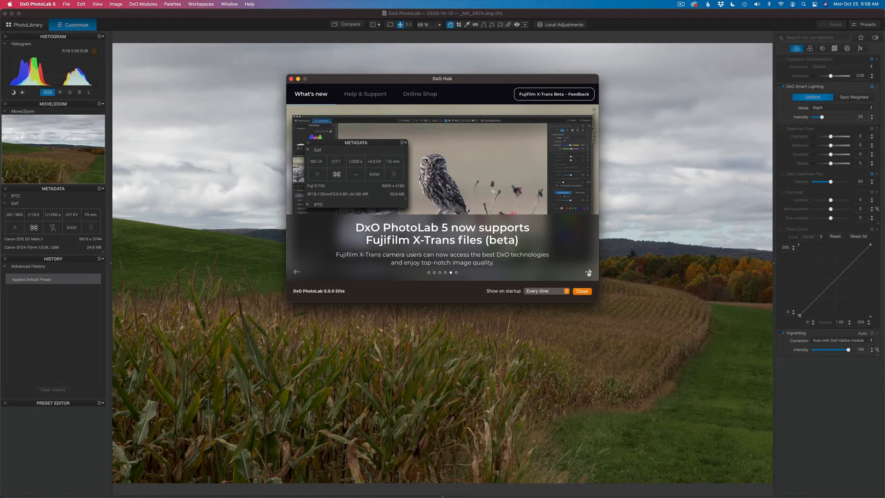
left_click(588, 273)
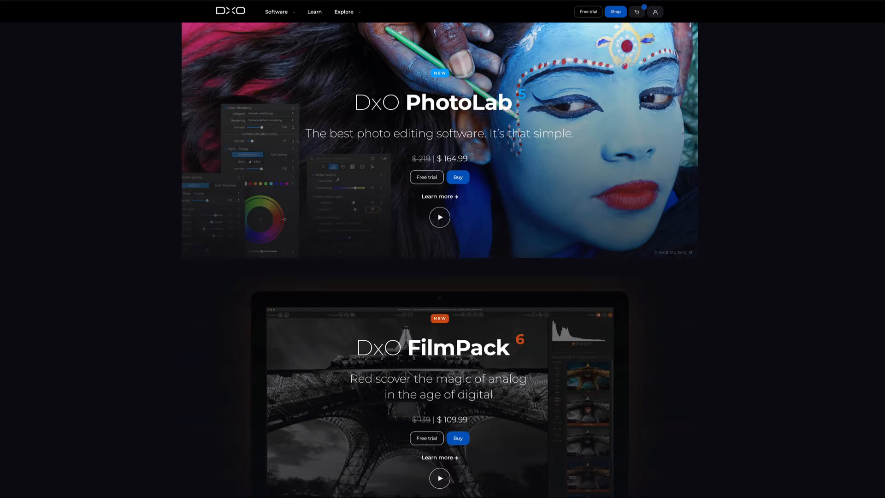
Step: Switch to the DxO website and look over the product offers, including FilmPack, PureRAW and ViewPoint
scroll(440, 260, "down", 7)
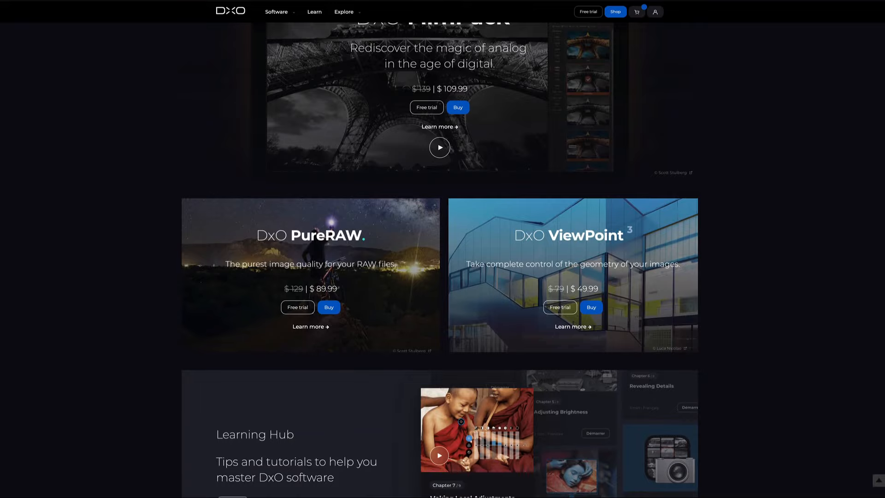
scroll(440, 260, "down", 1)
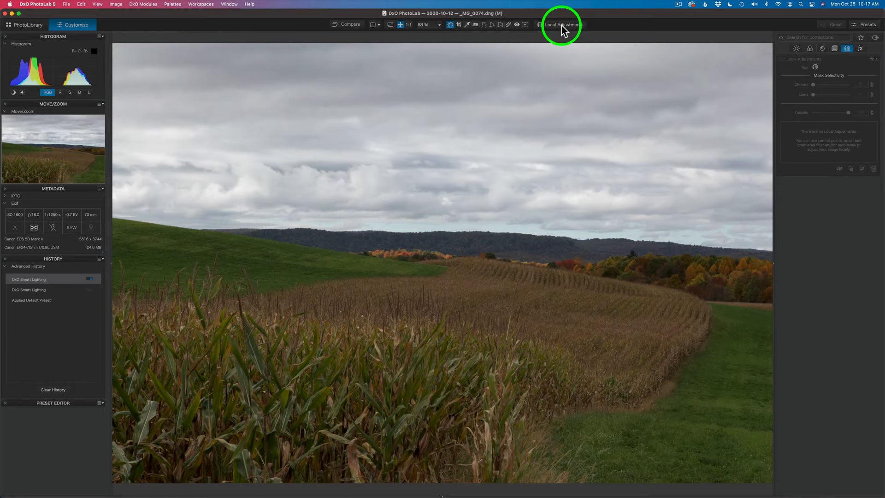
Step: Turn on Local Adjustments, place a Control Point on the green field at the photo's right edge, and adjust its radius
left_click(562, 28)
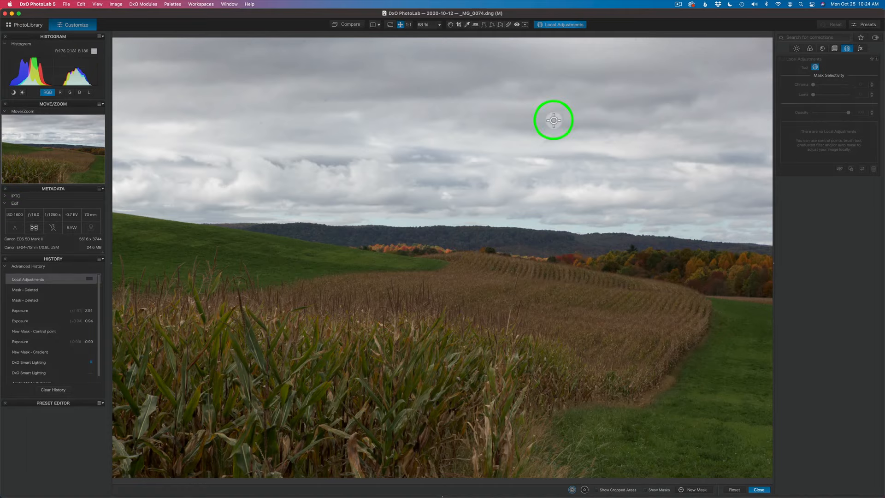
right_click(562, 88)
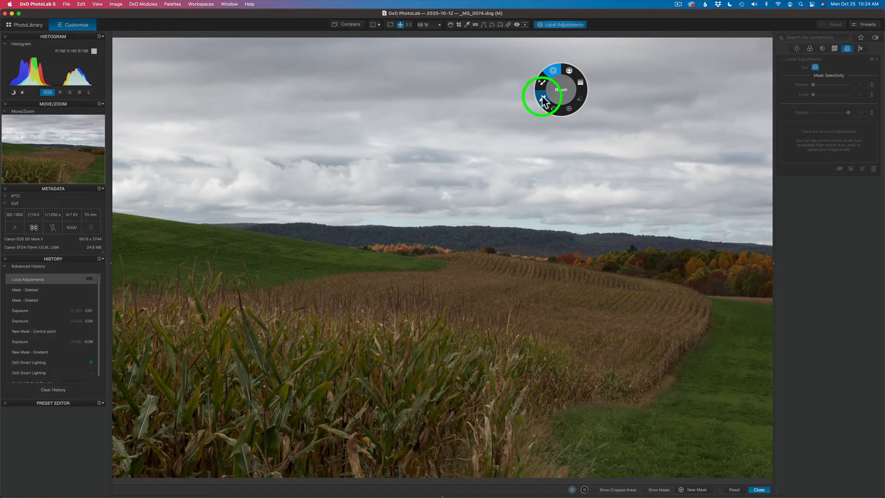
left_click(553, 68)
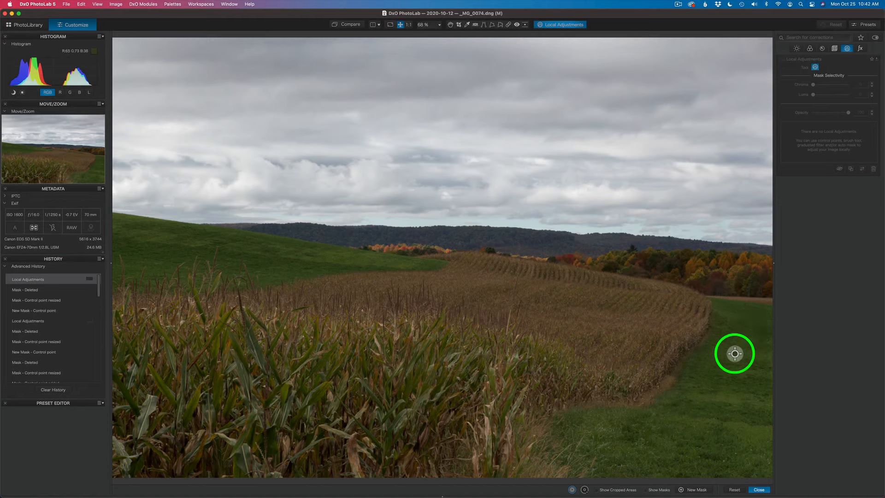
left_click(745, 330)
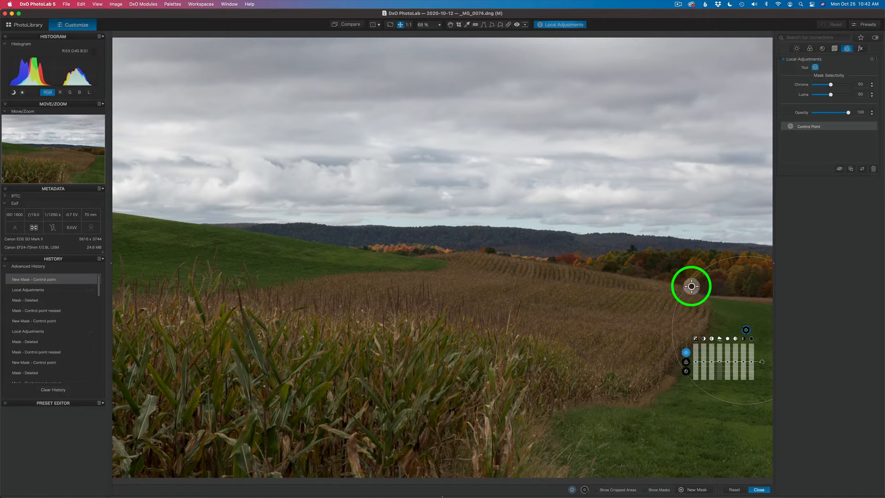
left_click_drag(673, 273, 691, 279)
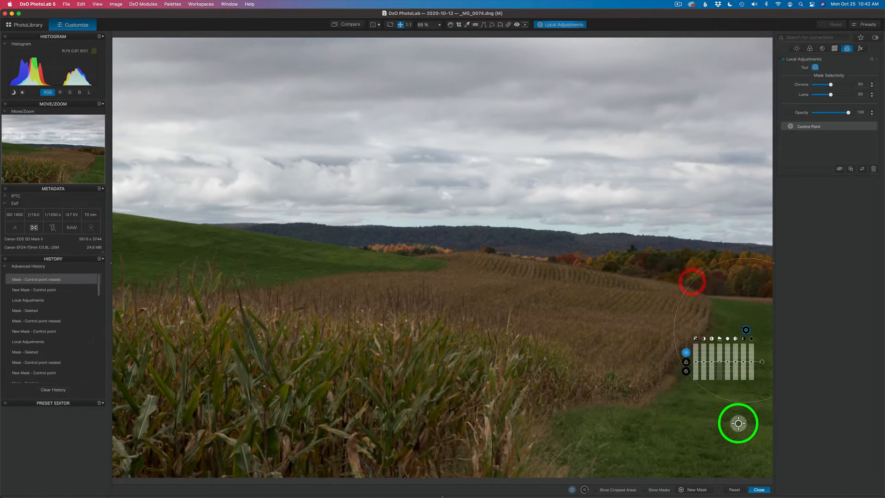
Step: Add two more control points on the grass along the lower right of the photo to the same mask and resize them
left_click(732, 417)
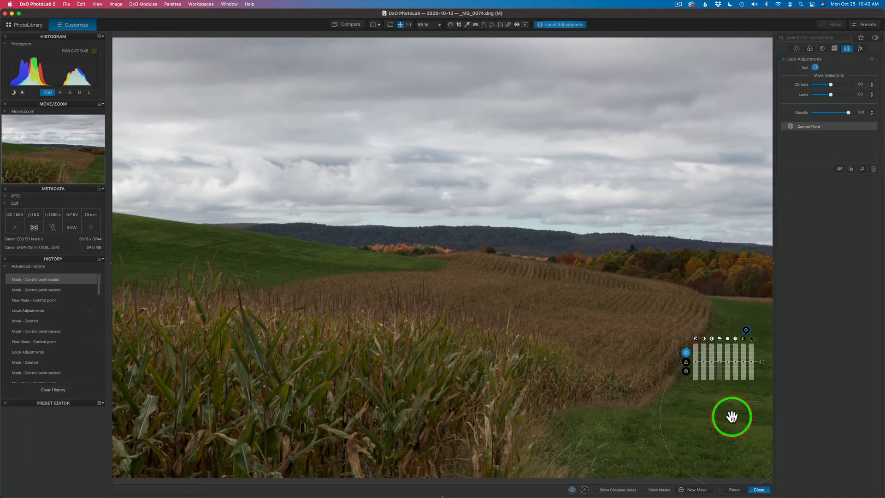
left_click(596, 438)
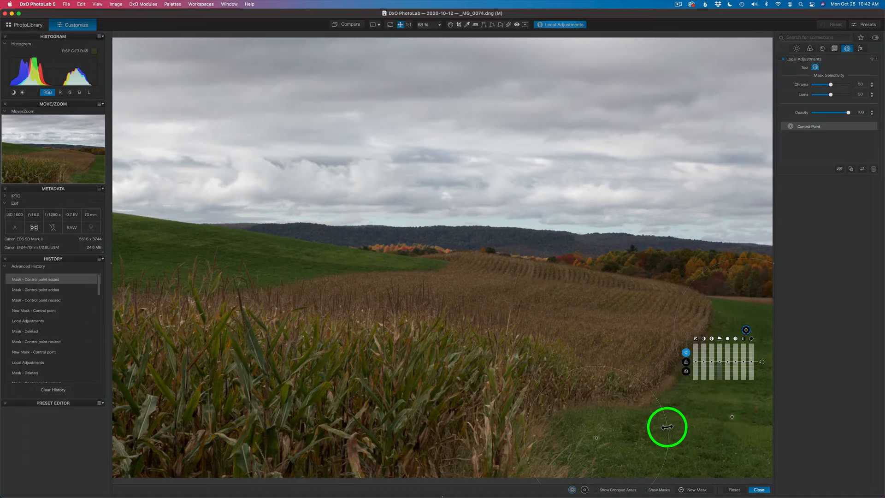
left_click_drag(667, 428, 696, 422)
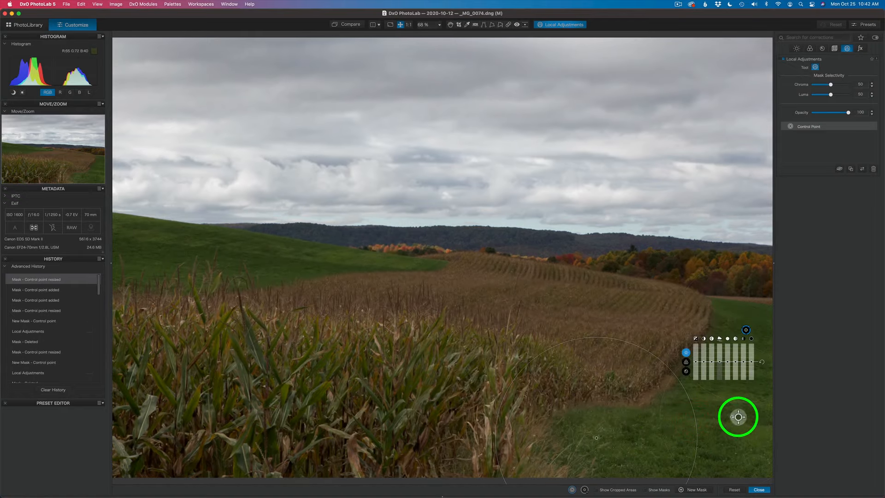
left_click(660, 389)
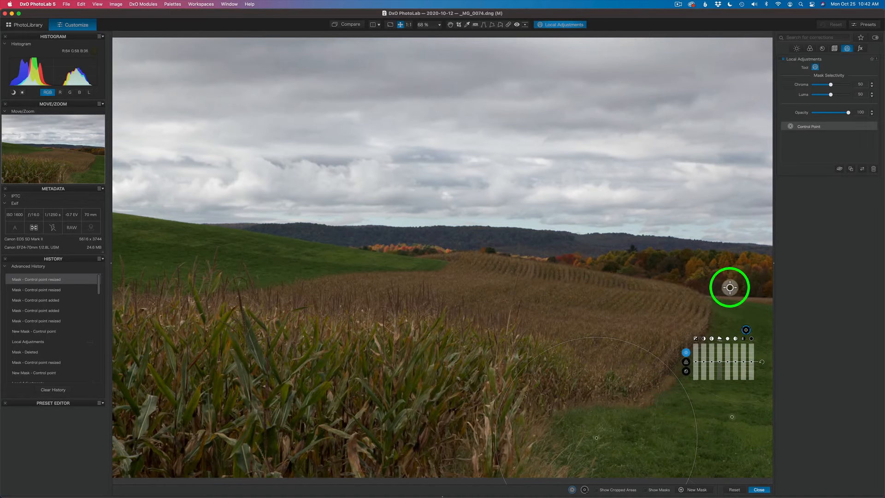
Step: Display the mask overlay and bring up the Local Adjustments settings for the control point mask
left_click(645, 490)
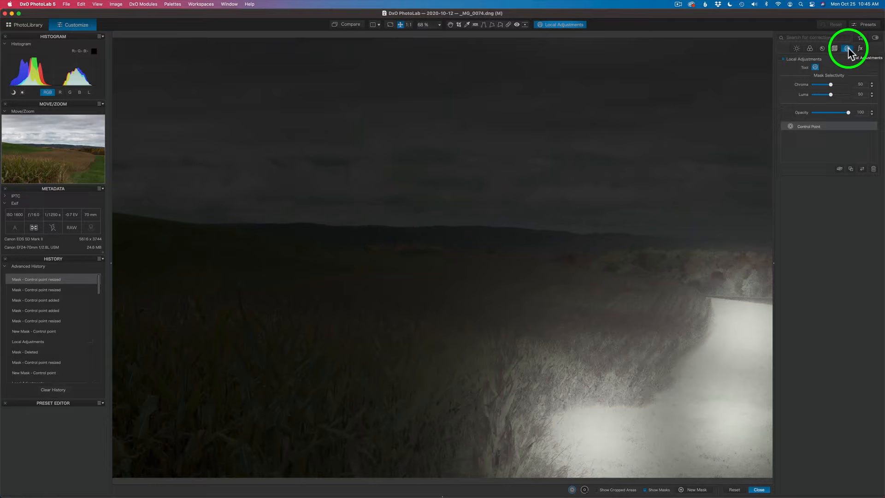
left_click(848, 50)
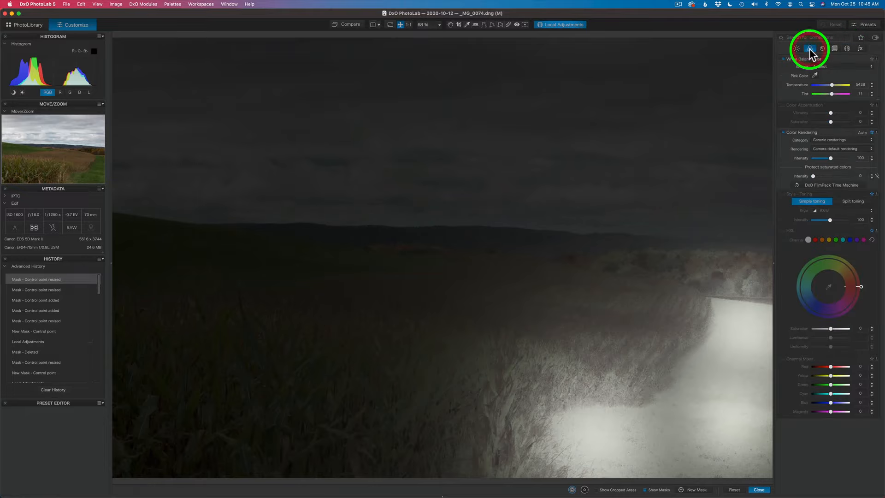
left_click(847, 48)
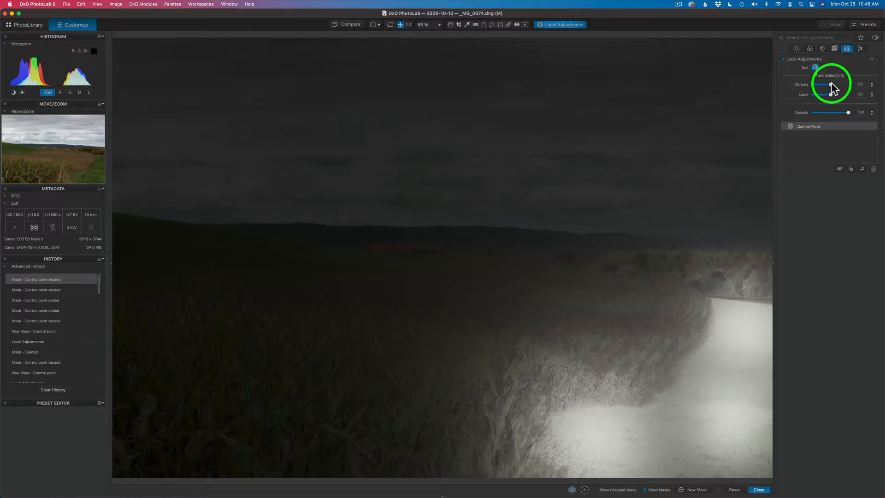
Step: Refine the grass mask's selectivity by setting Chroma to 77 and Luma to 52
mouse_move(832, 84)
left_mouse_down()
mouse_move(841, 85)
mouse_move(816, 84)
left_mouse_up()
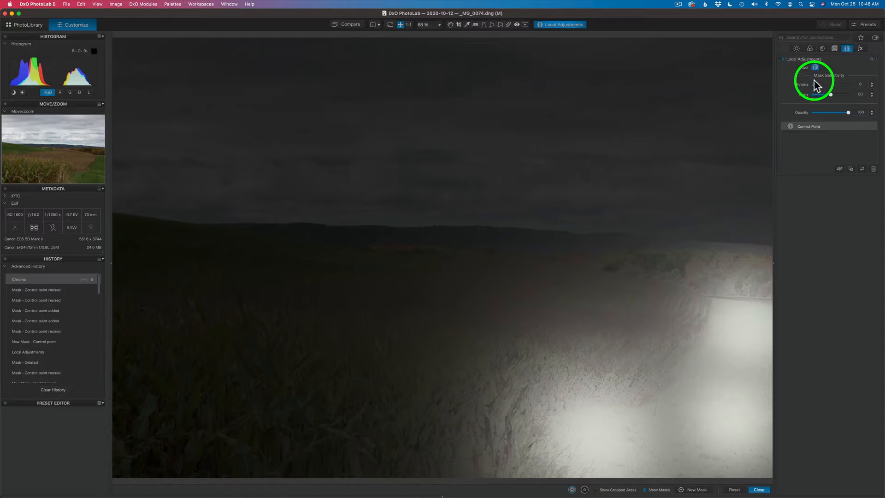
left_click_drag(816, 85, 840, 89)
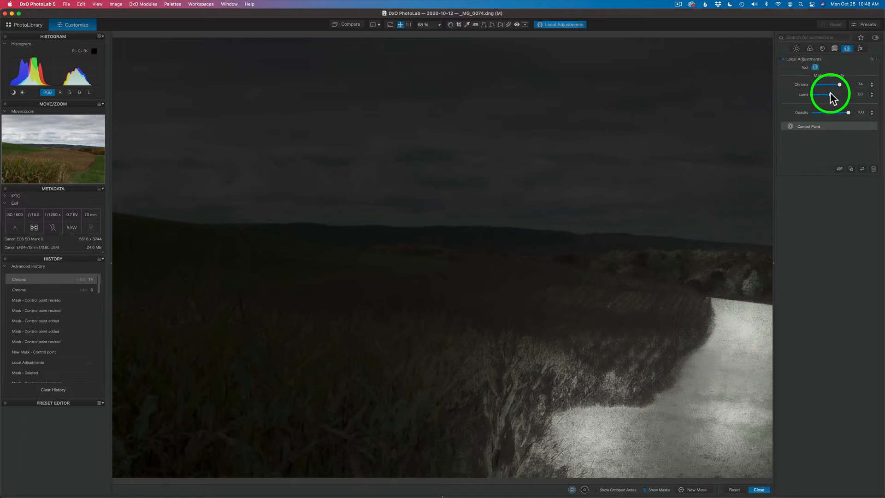
mouse_move(830, 93)
left_mouse_down()
mouse_move(839, 93)
mouse_move(813, 93)
mouse_move(837, 94)
mouse_move(825, 94)
mouse_move(840, 85)
left_mouse_up()
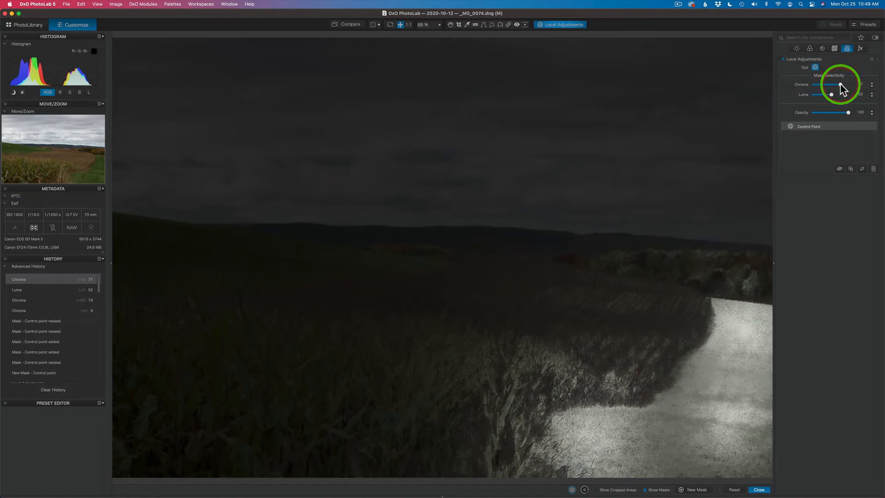
Step: Hide the mask overlay and tone down the masked grass with Exposure at -0.69 and Saturation at -11
mouse_move(805, 127)
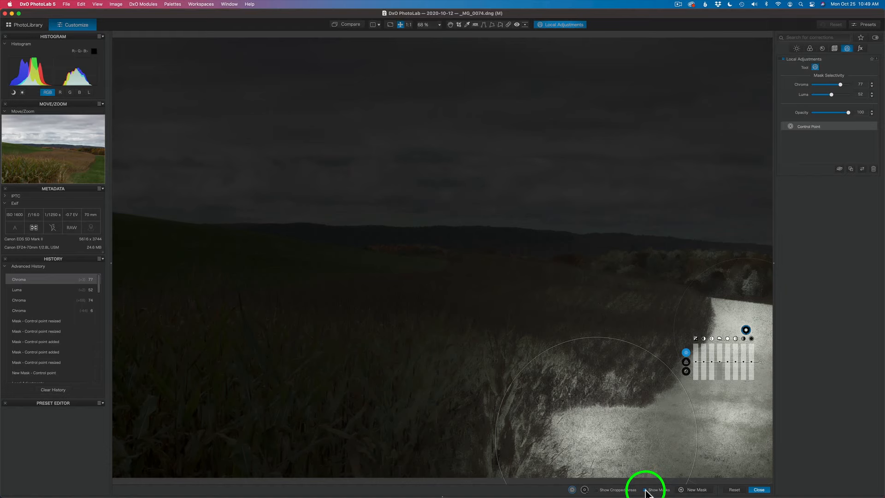
left_click(646, 490)
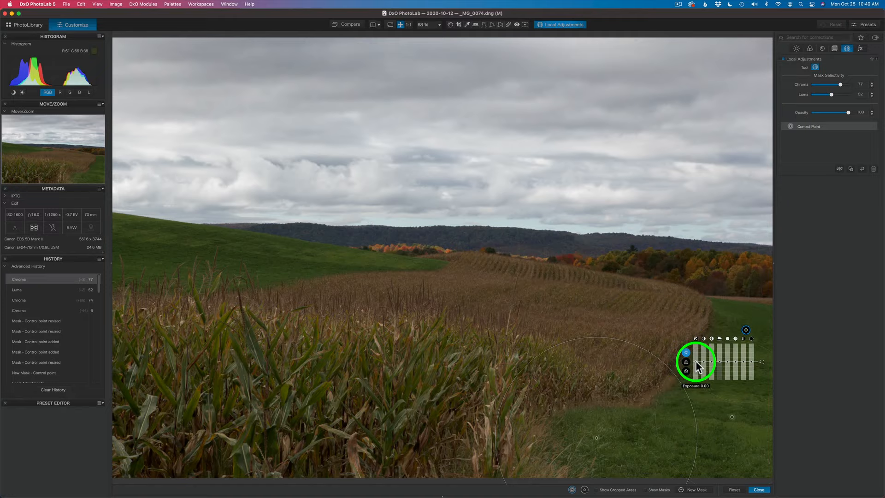
left_click_drag(695, 361, 698, 365)
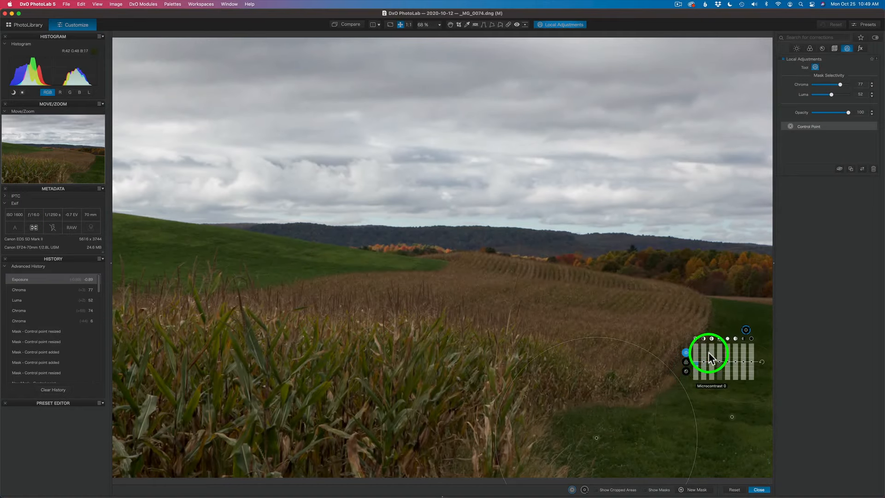
left_click_drag(695, 365, 696, 365)
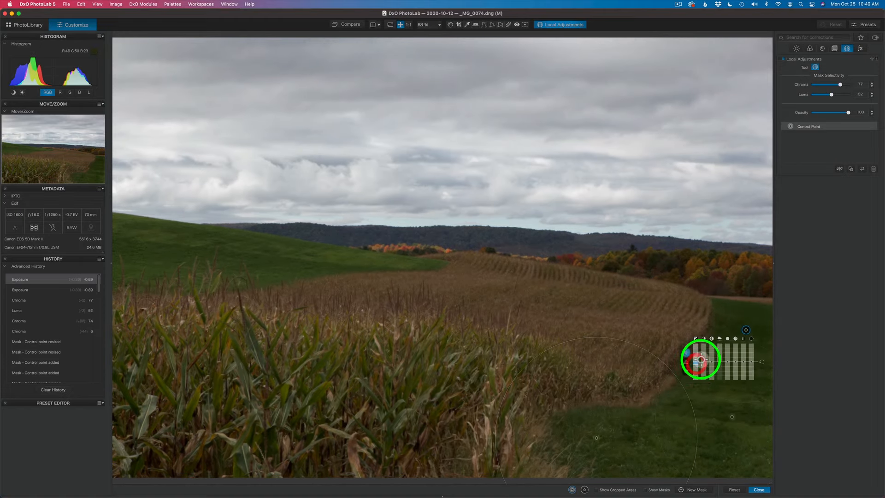
left_click(686, 362)
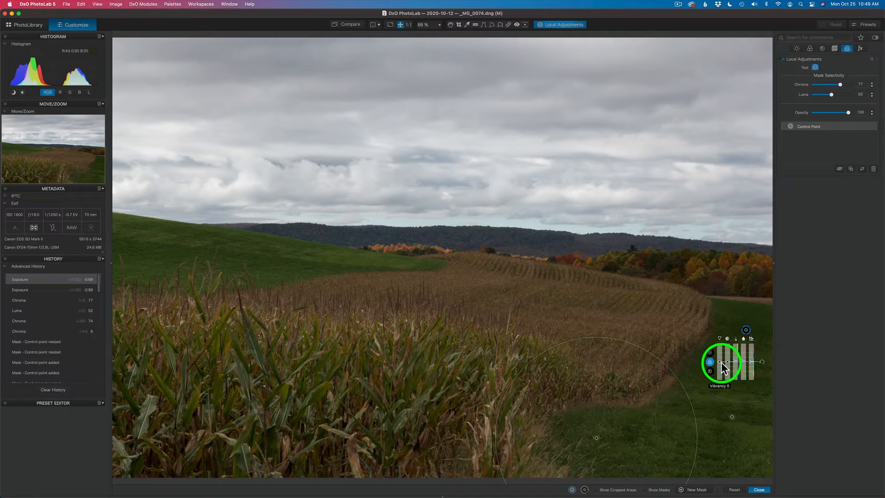
mouse_move(729, 361)
left_mouse_down()
mouse_move(730, 371)
mouse_move(730, 363)
left_mouse_up()
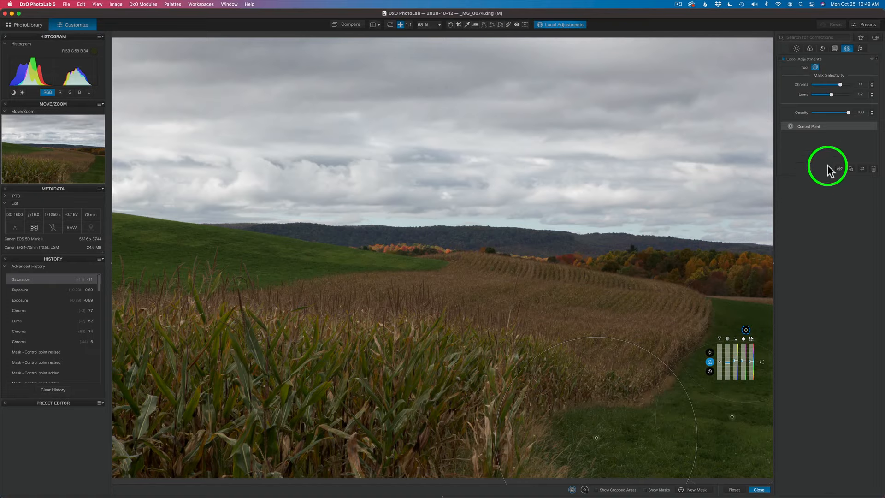
Step: Compare the grass with the mask disabled and enabled, and try out the mask's Opacity control
left_click(868, 125)
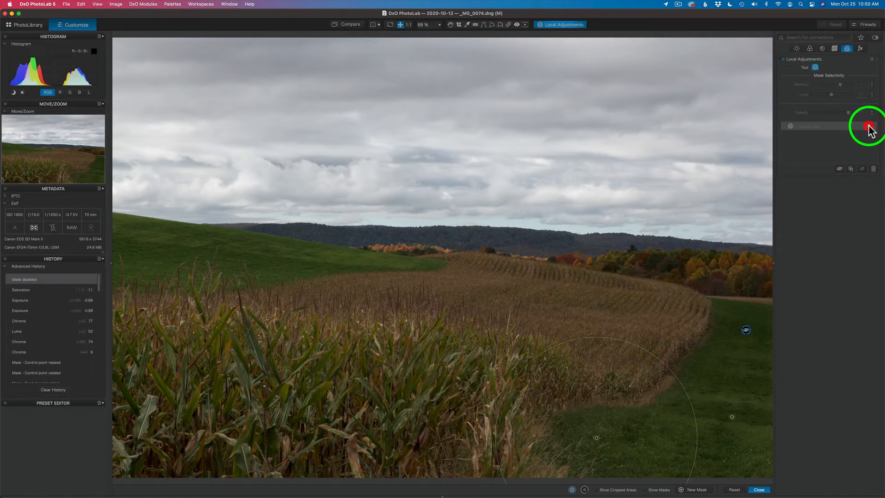
left_click(868, 125)
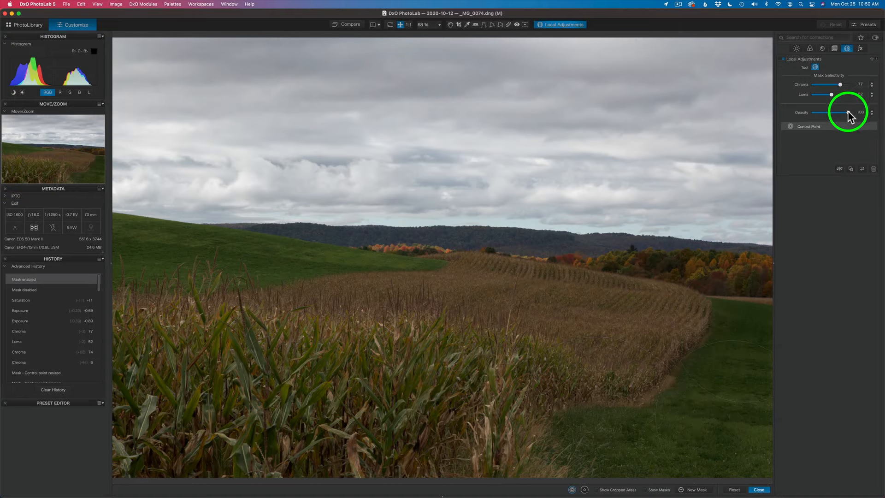
mouse_move(848, 112)
left_mouse_down()
mouse_move(810, 113)
mouse_move(855, 112)
left_mouse_up()
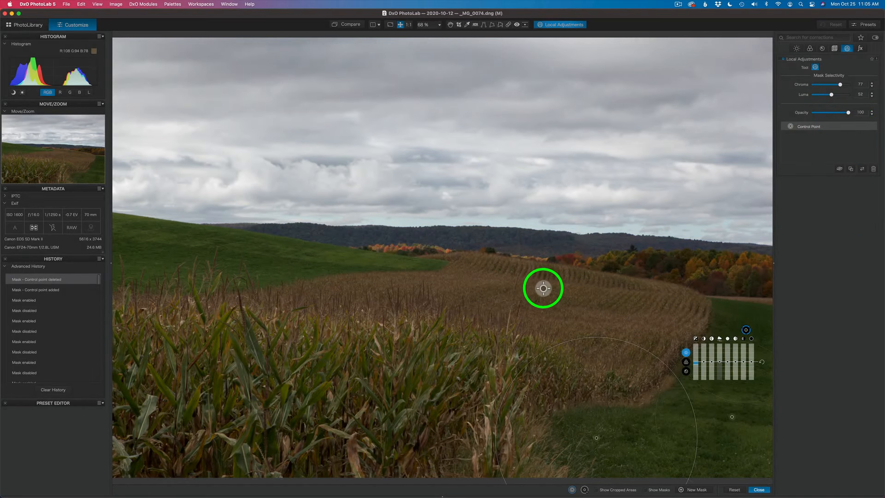
Step: Start a new control point mask over the brown cornfield and add two enlarged control points on either side of the first
left_click(684, 490)
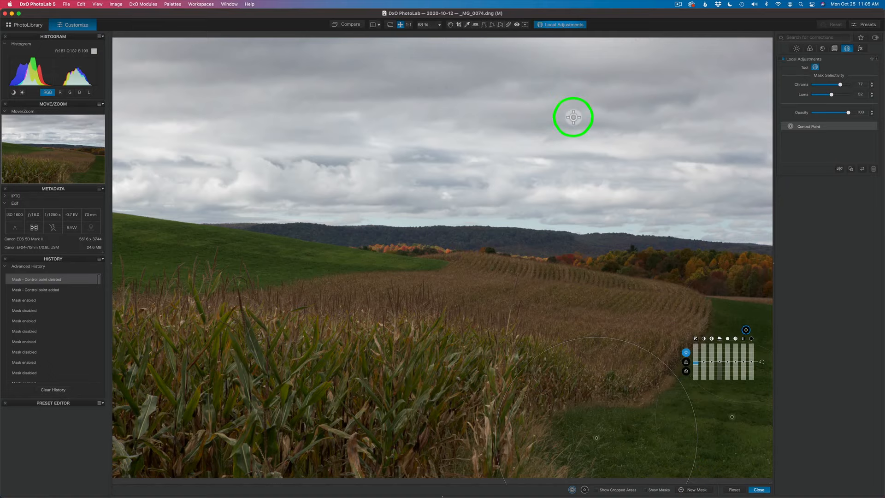
left_click(573, 117)
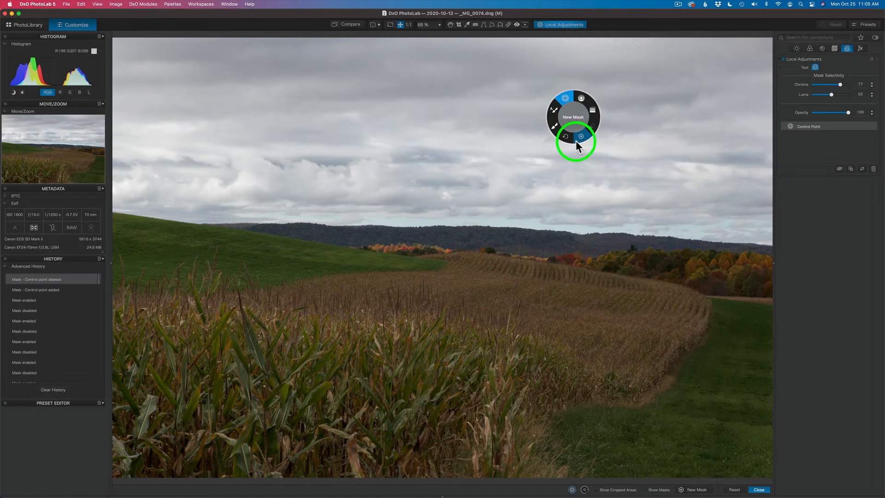
left_click_drag(581, 135, 563, 95)
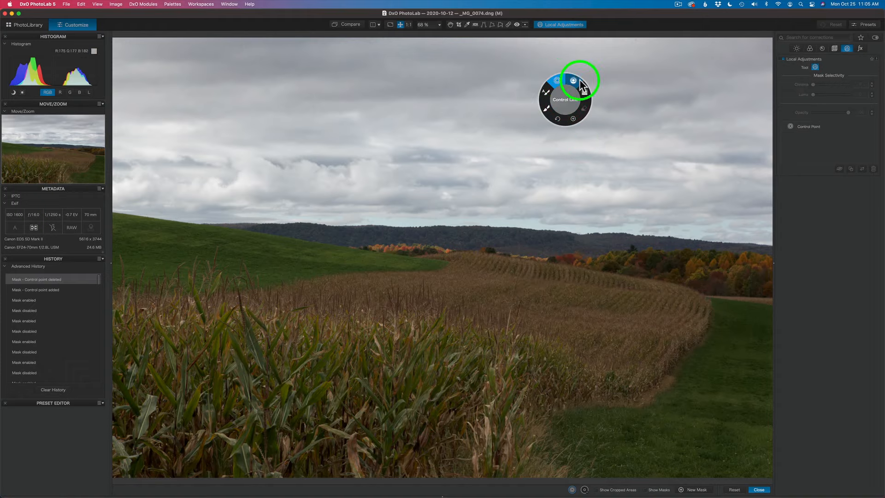
left_click_drag(559, 79, 505, 284)
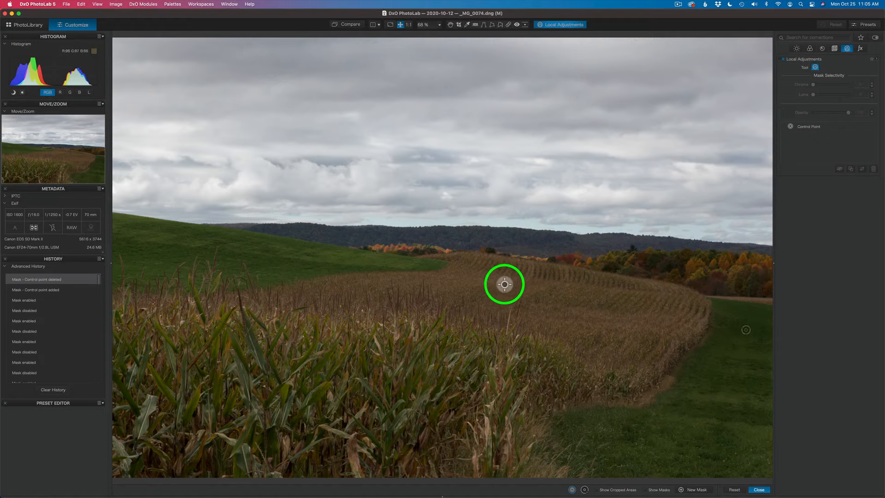
left_click(505, 286)
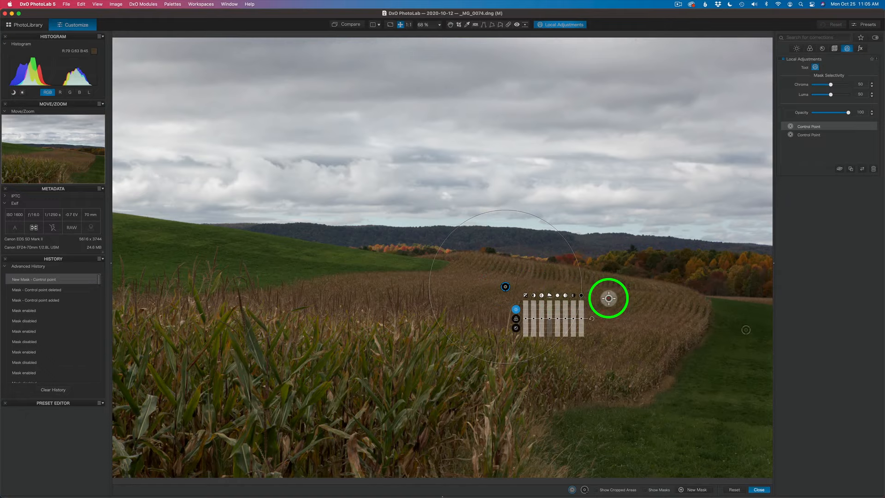
left_click_drag(609, 299, 715, 302)
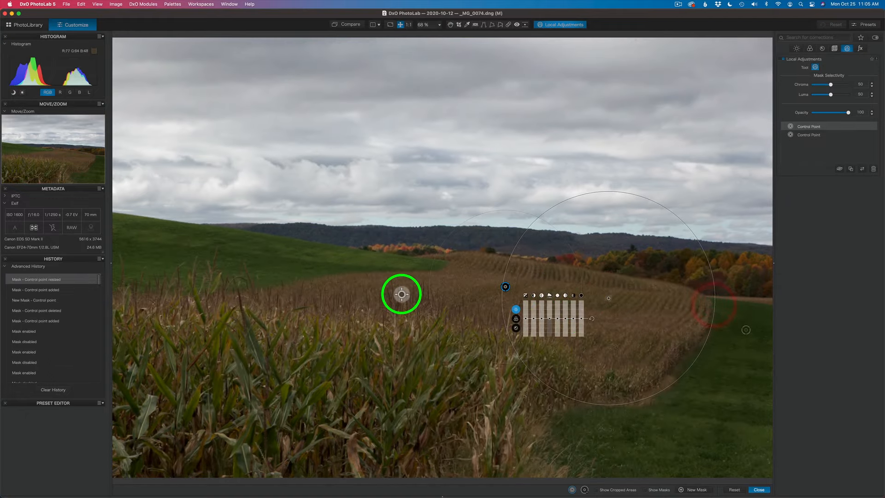
left_click_drag(402, 293, 281, 282)
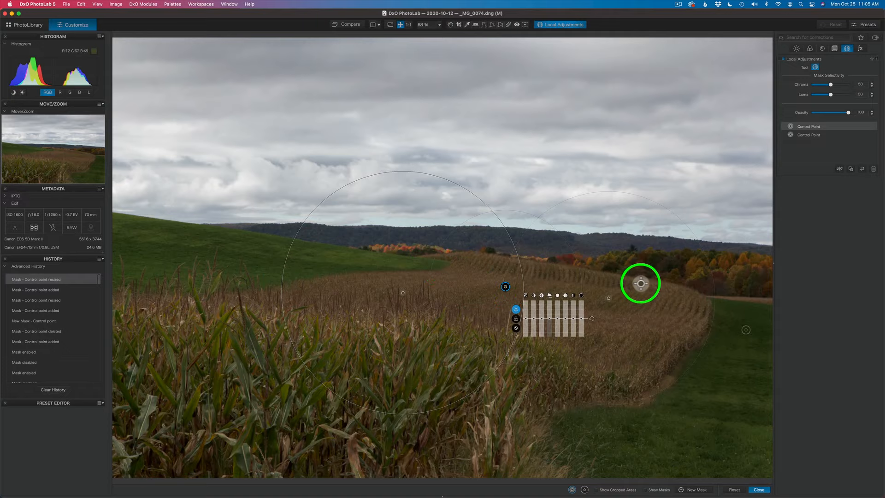
Step: Refine the cornfield mask's selectivity to Chroma 81 and Luma 74 with the mask overlay displayed, and hide the overlay
left_click(645, 490)
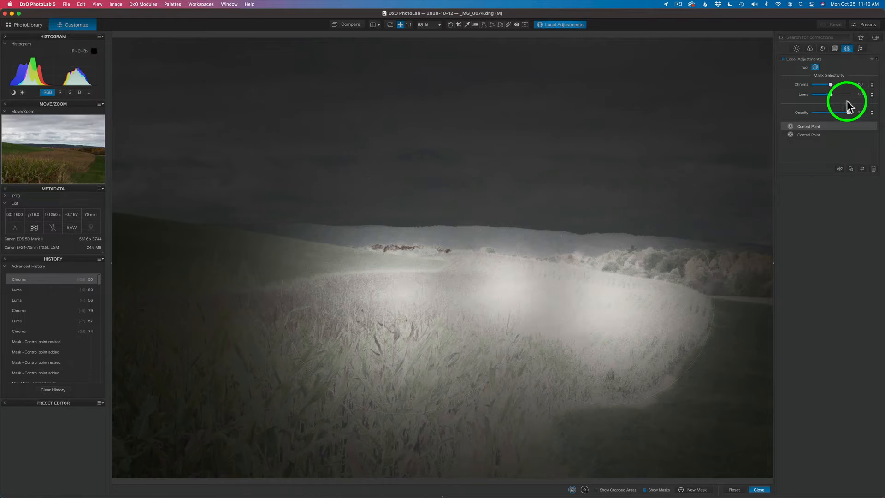
mouse_move(829, 83)
left_mouse_down()
mouse_move(843, 87)
mouse_move(823, 85)
mouse_move(842, 85)
left_mouse_up()
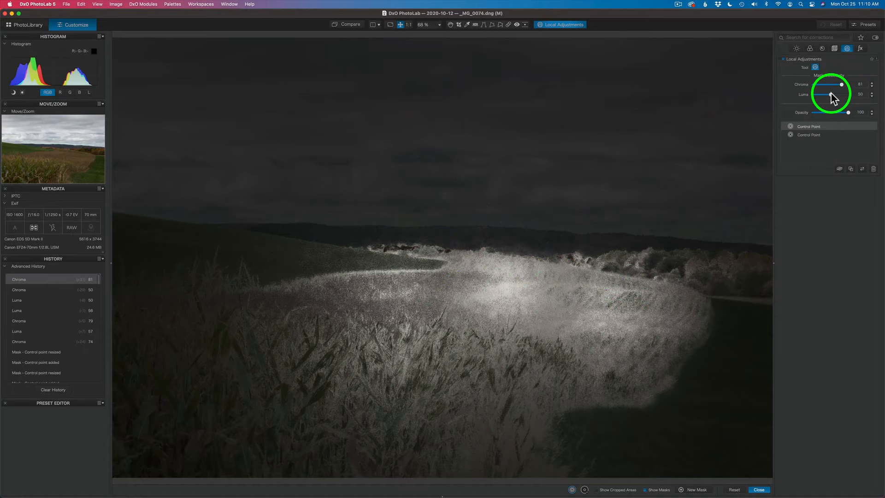
mouse_move(838, 94)
left_mouse_down()
mouse_move(845, 94)
mouse_move(815, 95)
mouse_move(839, 97)
left_mouse_up()
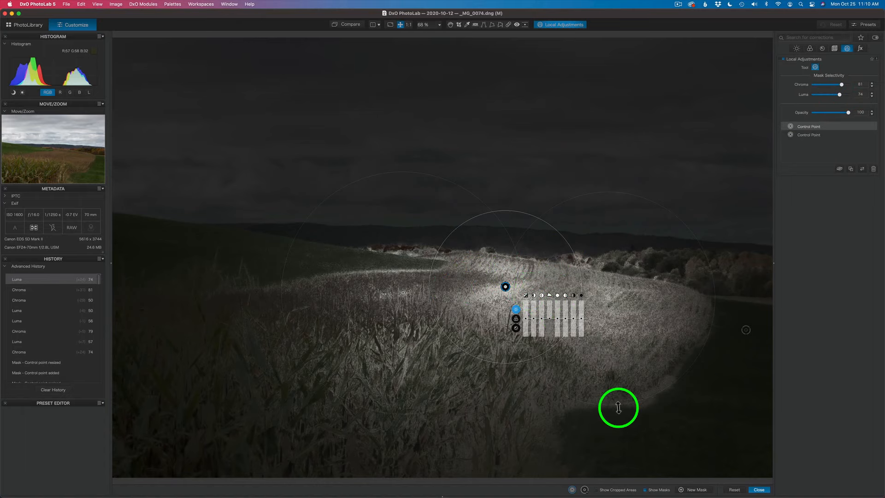
left_click(645, 488)
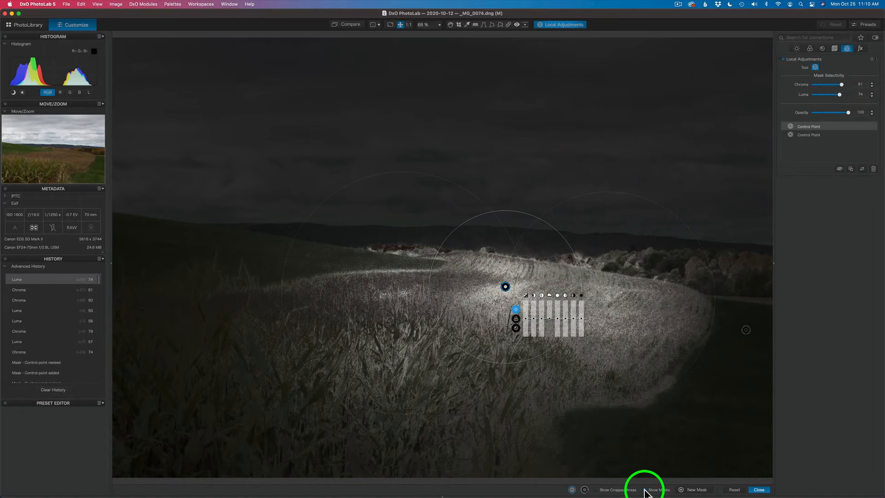
left_click(645, 491)
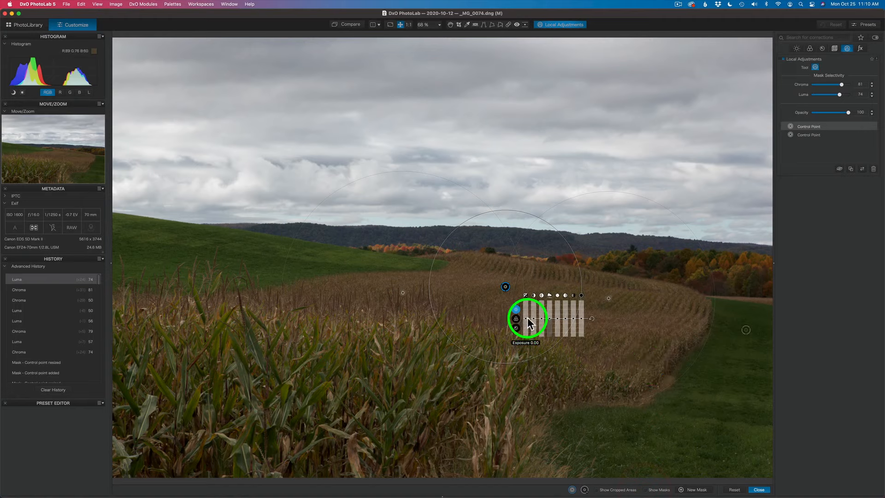
Step: Enhance the masked cornfield with Exposure 0.65, Contrast 18, ClearView Plus 28 and Microcontrast 22, checking it against the disabled mask
left_click_drag(528, 322, 525, 317)
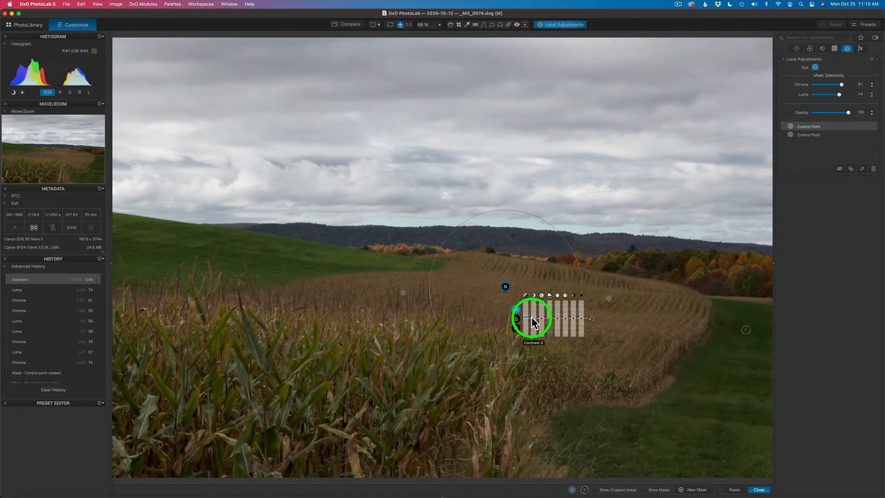
left_click_drag(533, 316, 534, 318)
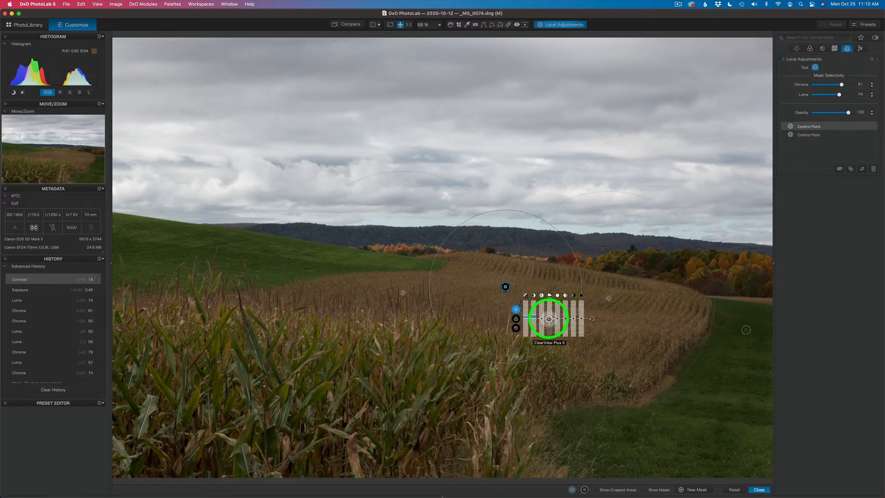
left_click_drag(550, 318, 524, 318)
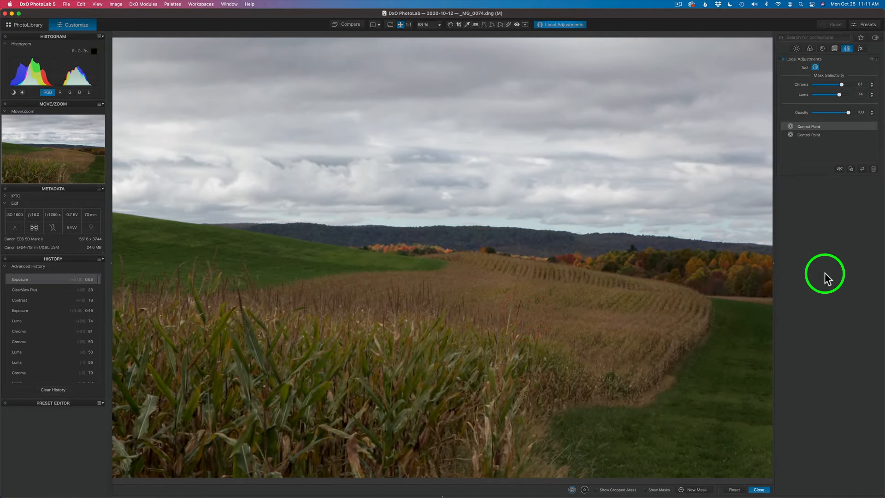
left_click(868, 125)
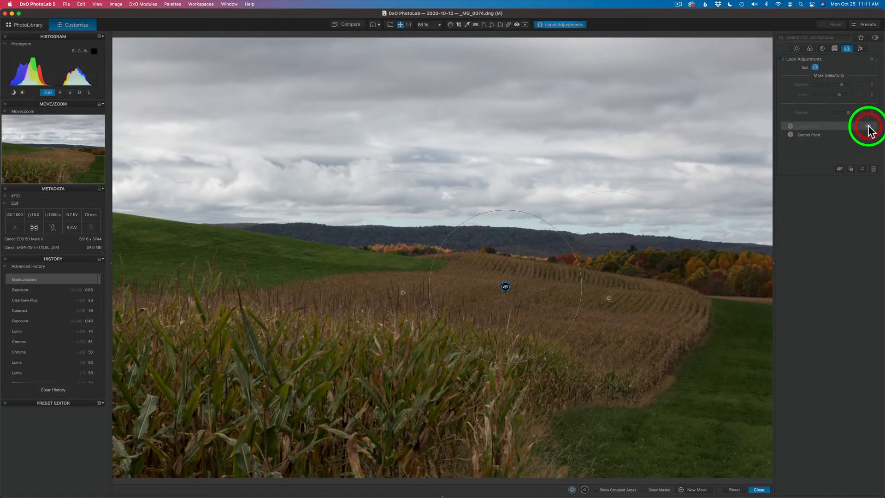
left_click(869, 127)
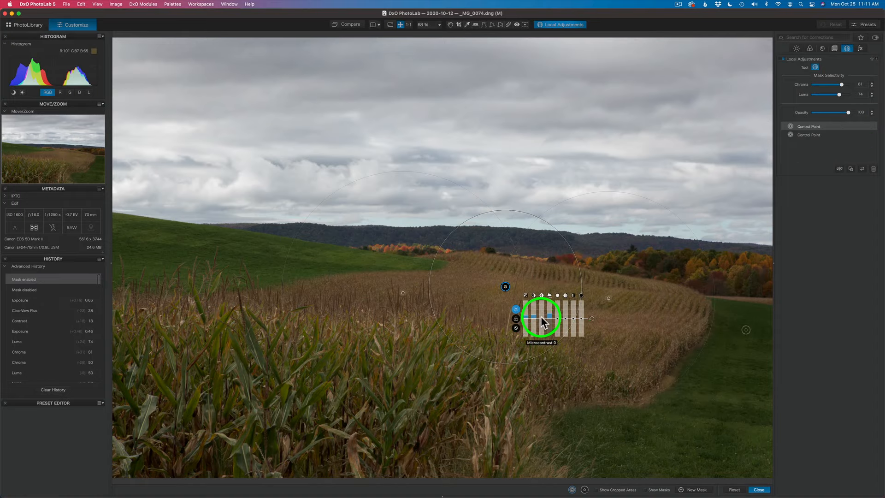
left_click_drag(542, 317, 542, 315)
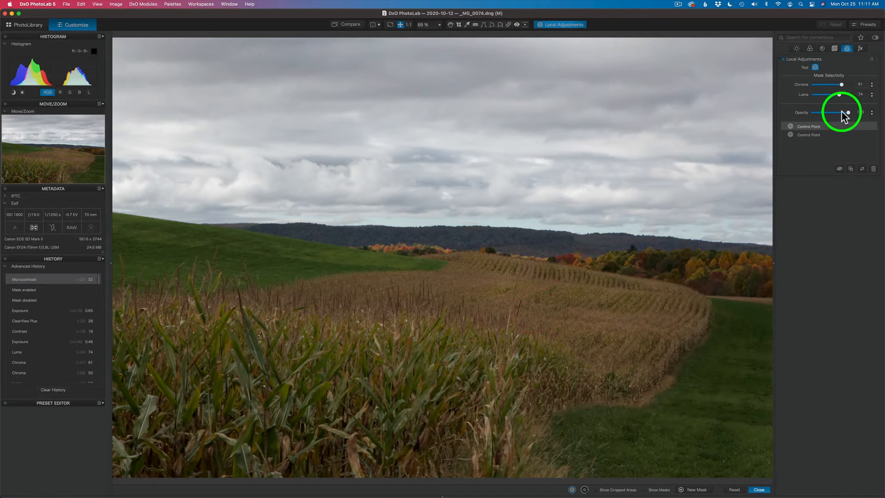
Step: Compare the cornfield and the trees behind it with the mask disabled and enabled
left_click(867, 127)
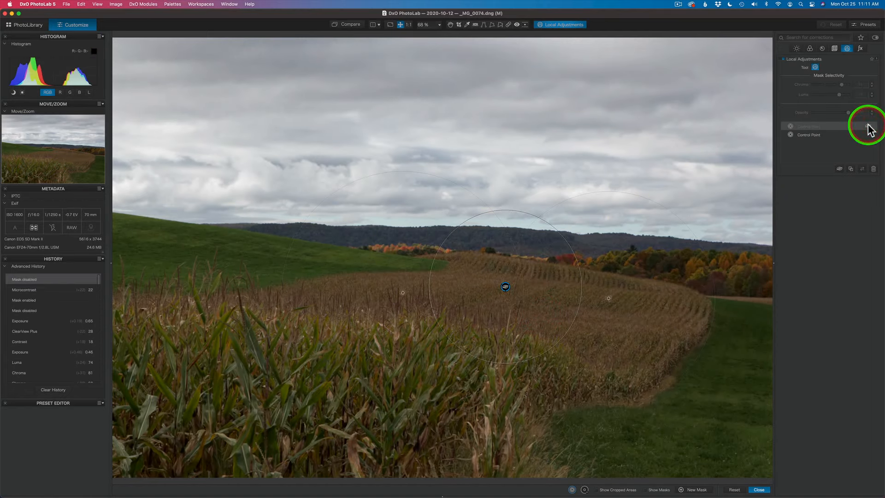
left_click(868, 125)
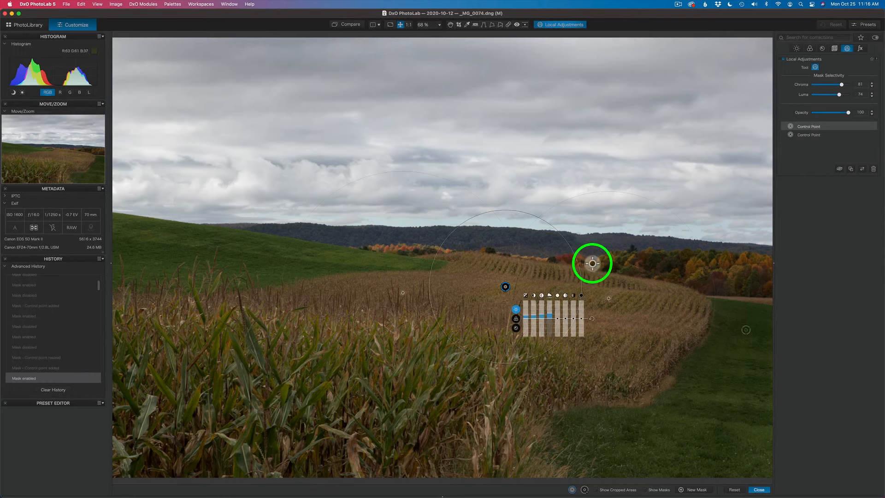
left_click(868, 127)
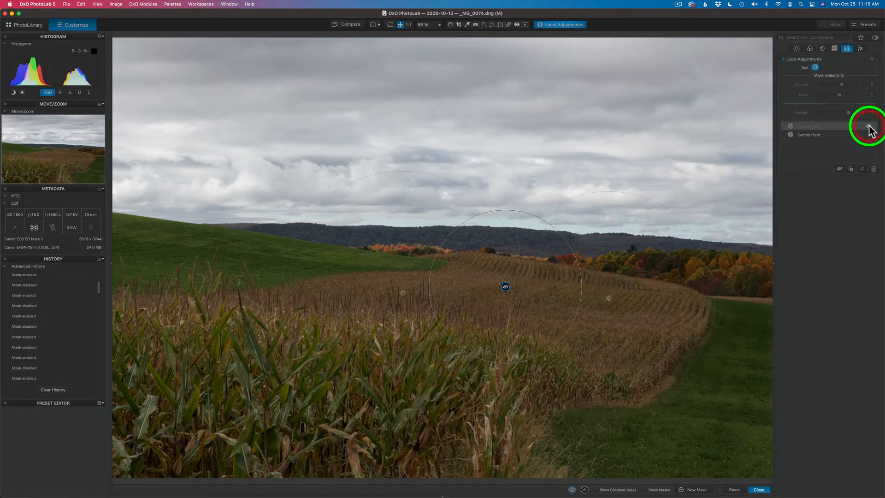
left_click(868, 128)
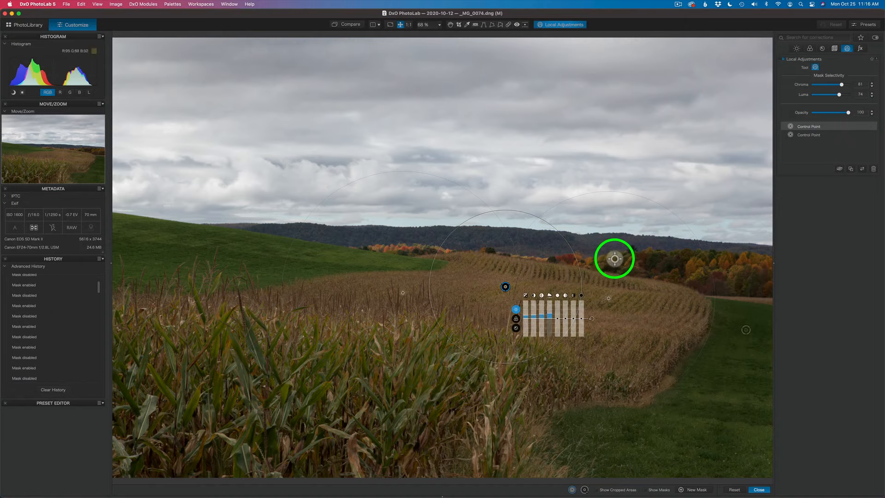
Step: Exclude the autumn trees from the cornfield mask with two negative control points, and compare the photo with the mask disabled and enabled
left_click(585, 490)
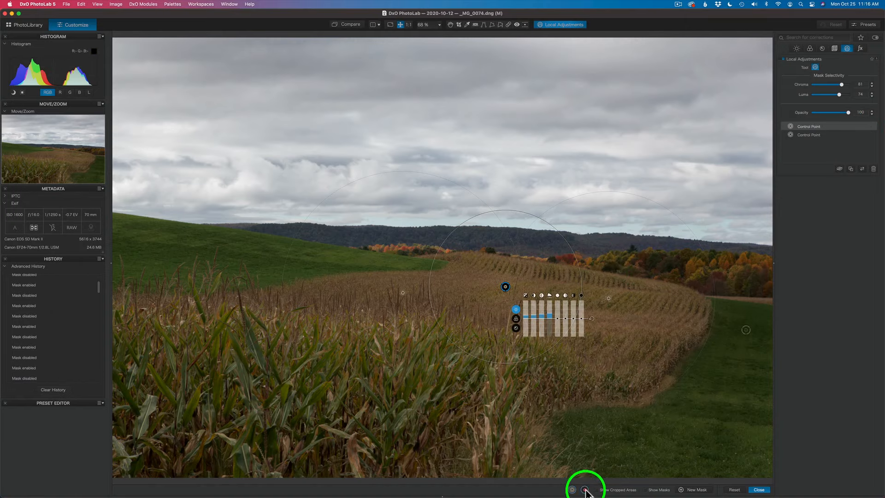
left_click(587, 261)
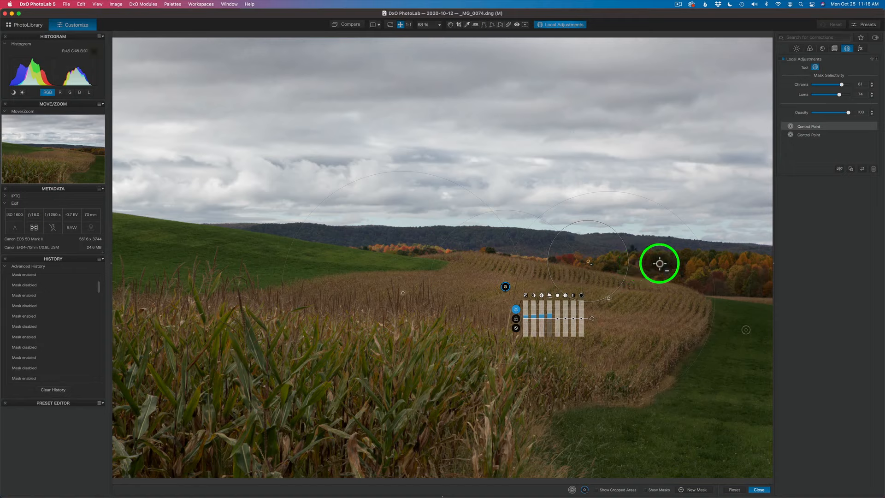
left_click(686, 264)
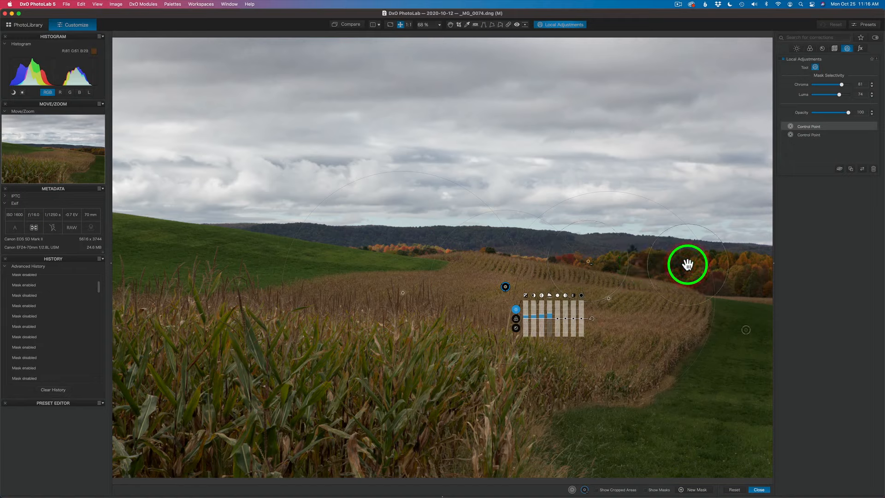
left_click(869, 126)
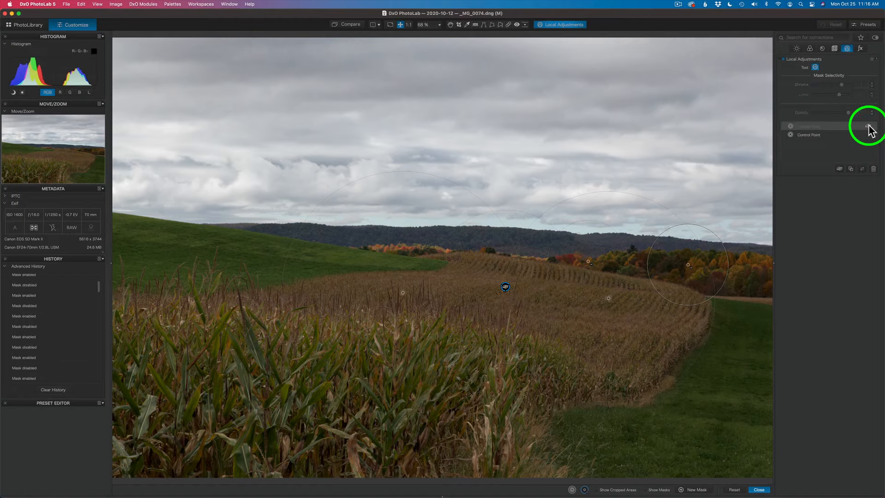
left_click(869, 125)
left_click(869, 125)
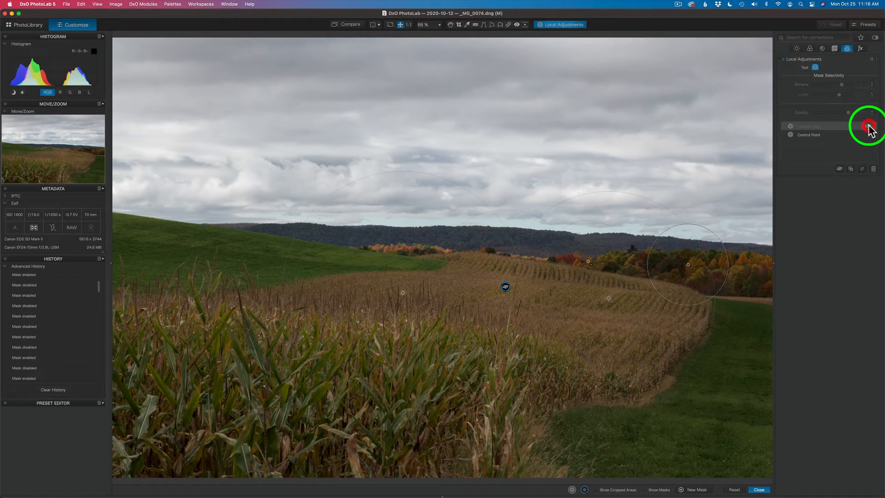
left_click(869, 125)
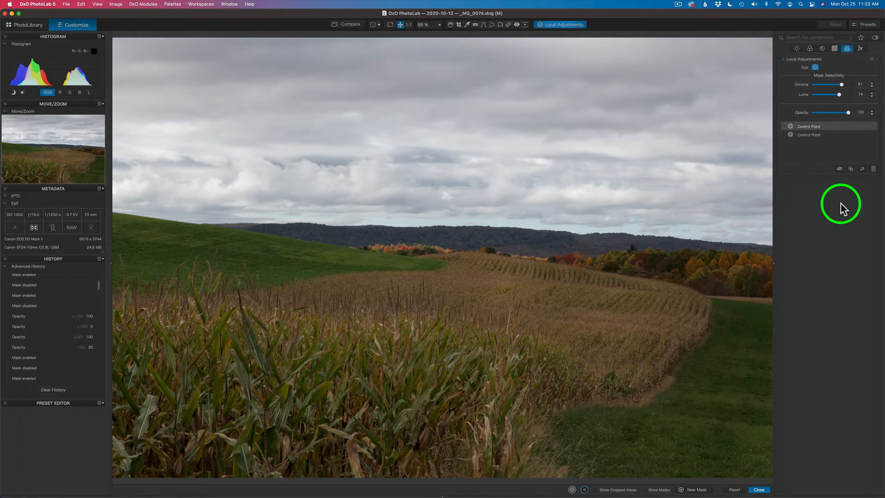
Step: Rename the cornfield mask as Corn Field and the grass mask as Right Side Grass, and select the Corn Field mask
mouse_move(825, 128)
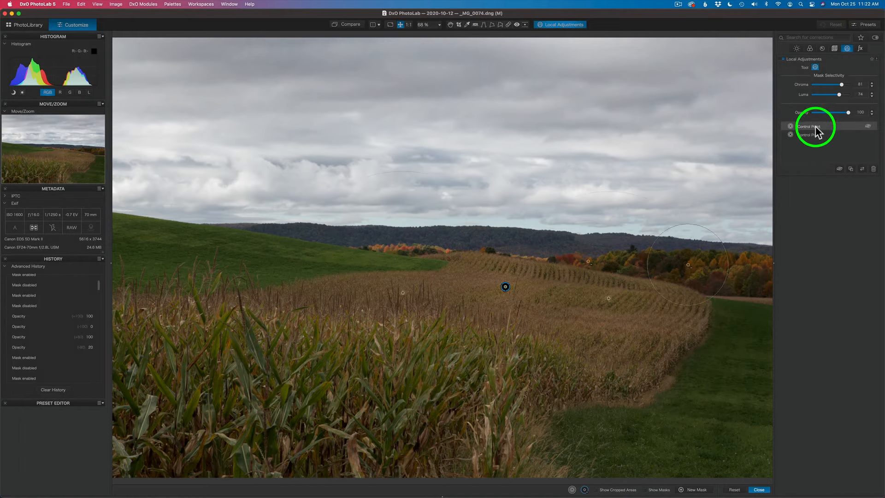
double_click(811, 126)
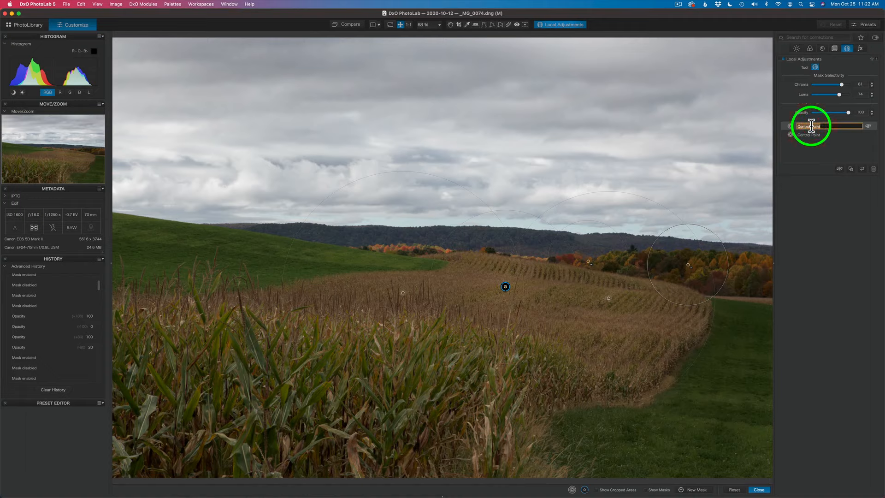
type("c")
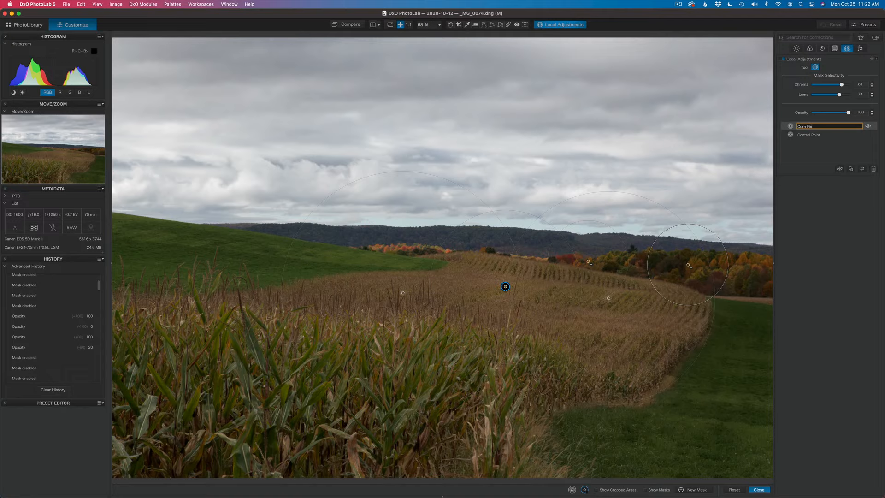
double_click(811, 135)
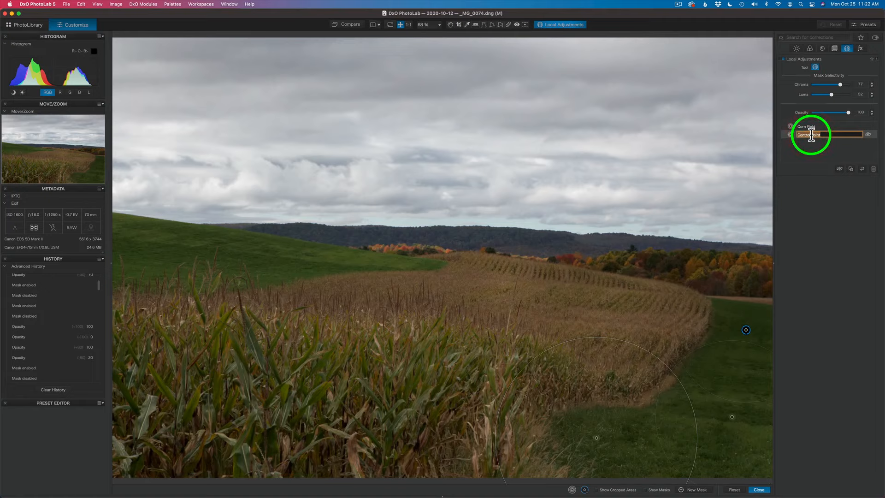
type("Right Side Grass")
key("Return")
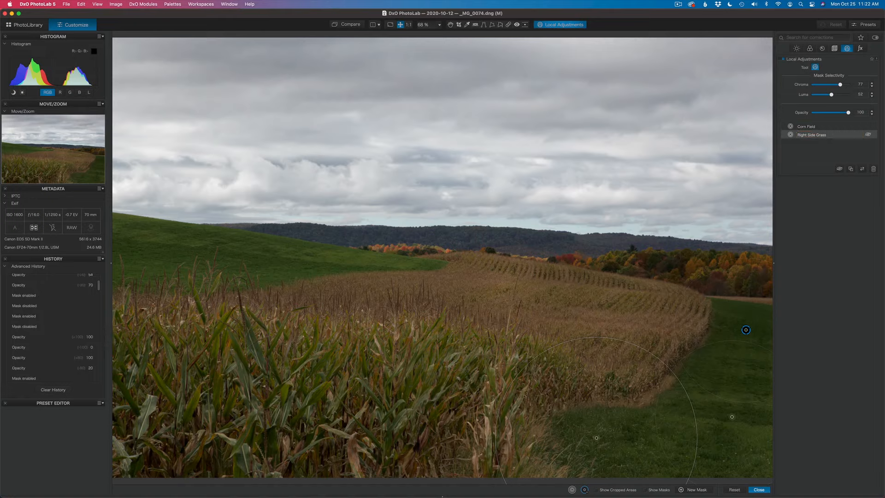
left_click(820, 126)
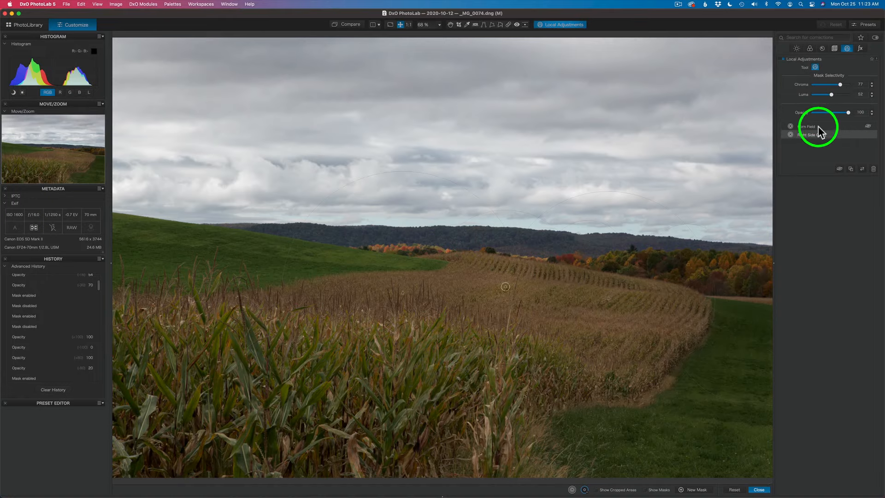
left_click(821, 126)
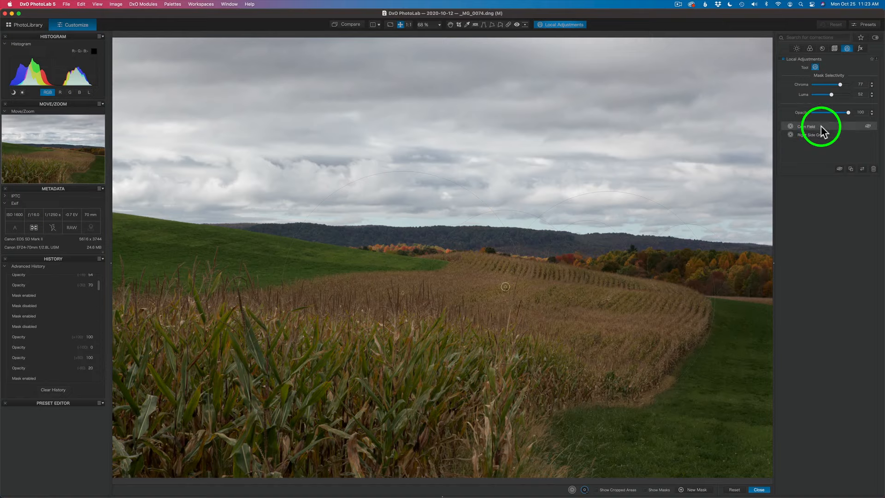
Step: Set the Corn Field mask's opacity to 100 and add a new Control Line mask covering the sky, aligned with the hills' sloping horizon
left_click_drag(848, 115, 851, 117)
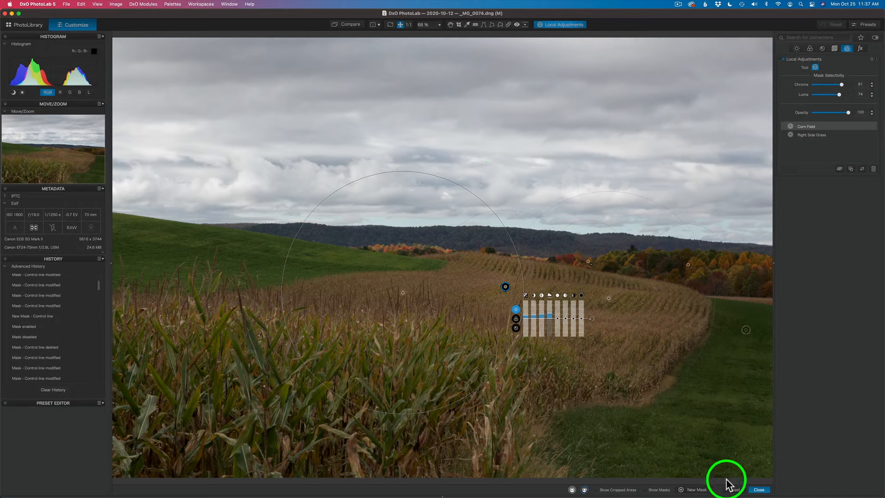
left_click(684, 491)
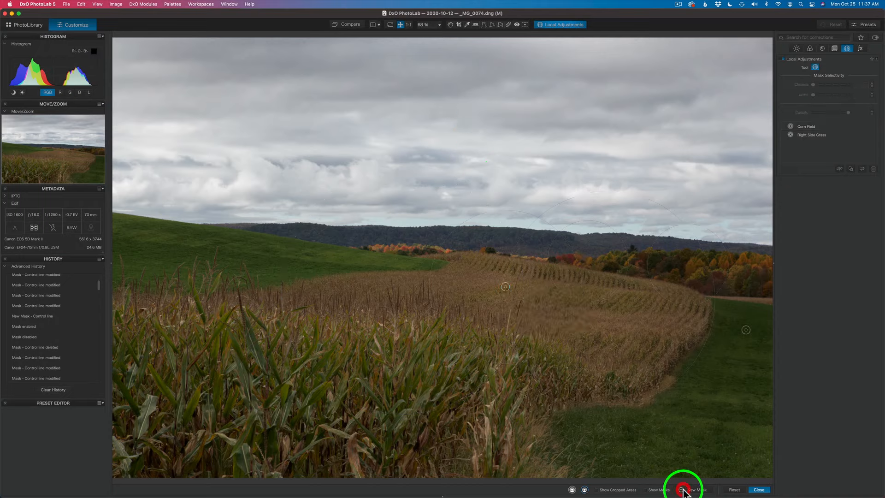
left_click(572, 490)
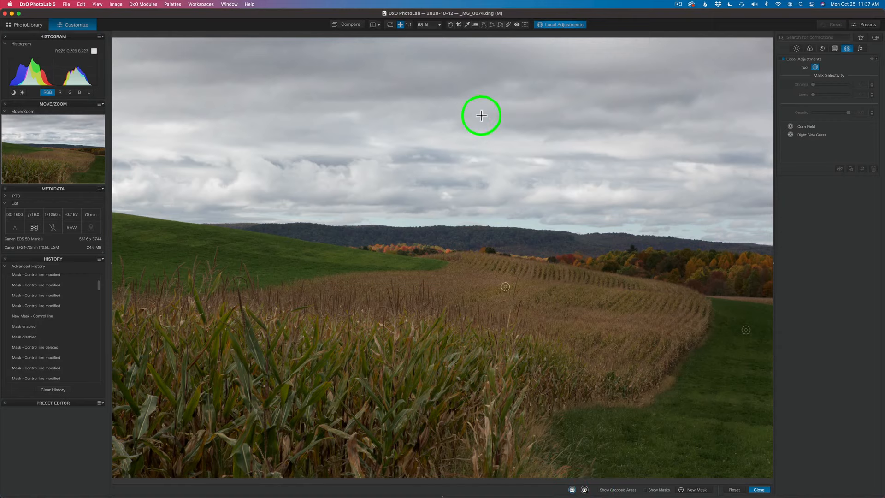
right_click(543, 104)
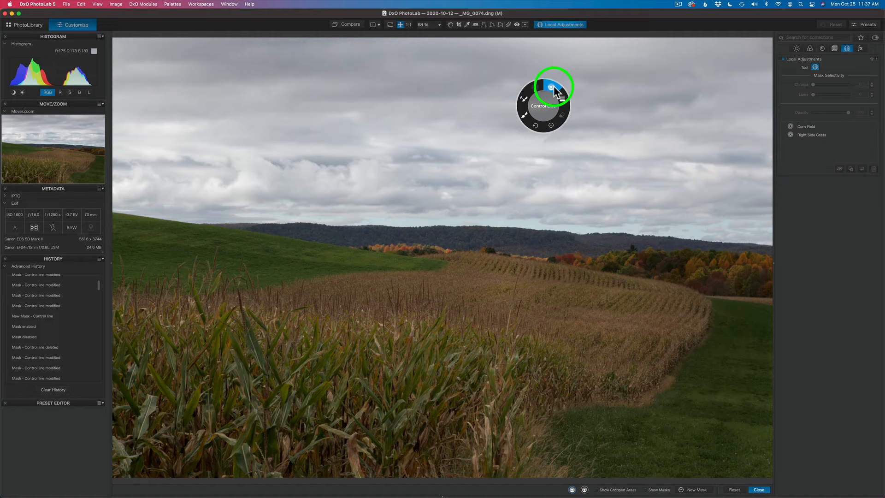
left_click(554, 86)
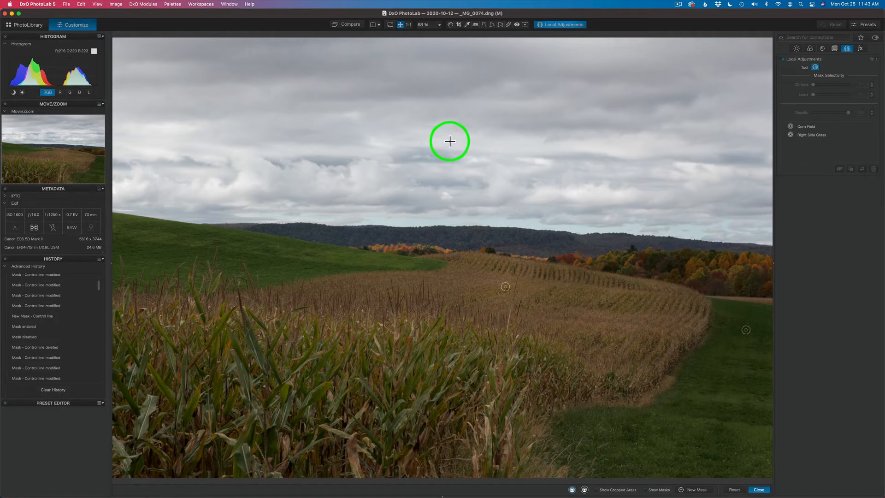
left_click_drag(446, 166, 443, 206)
left_click_drag(437, 242, 440, 247)
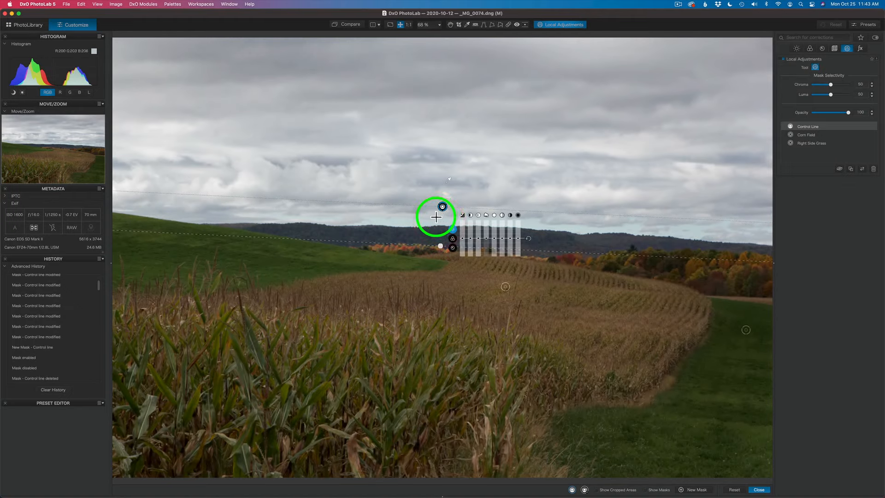
left_click_drag(442, 206, 443, 209)
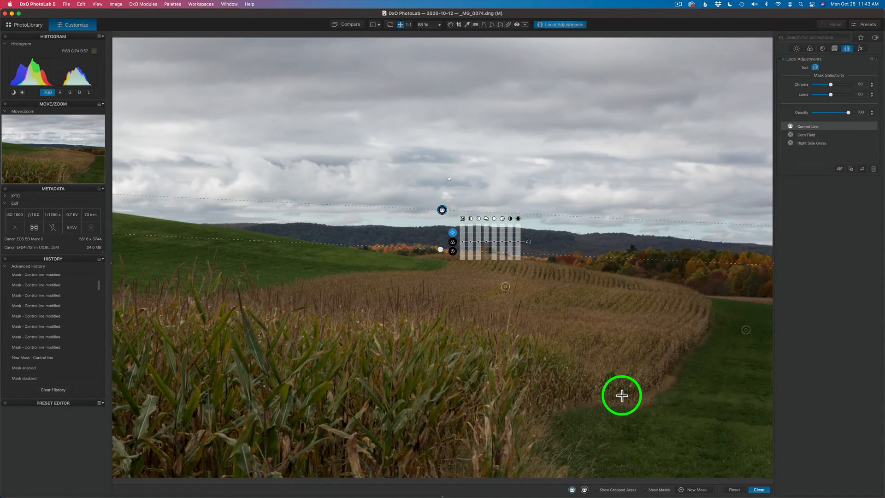
Step: Show the masks and sample several clouds with the control line's colour picker, leaving it on a bright cloud just above the line
left_click(645, 489)
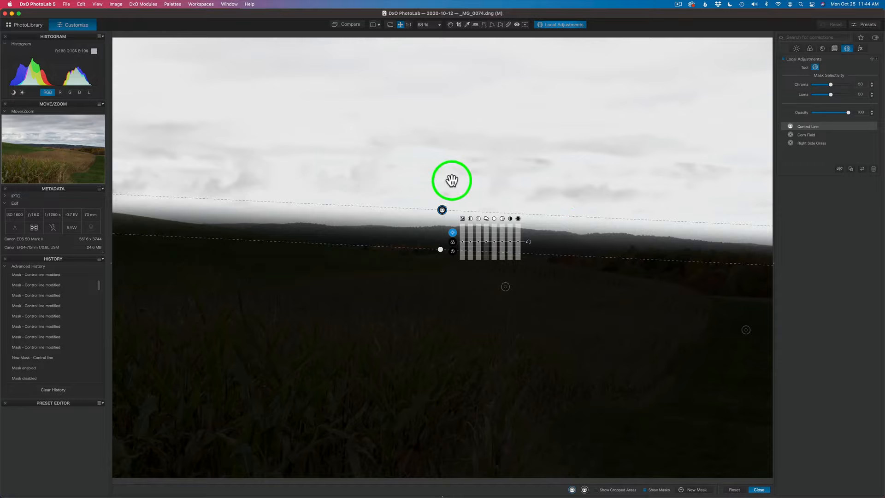
left_click(575, 191)
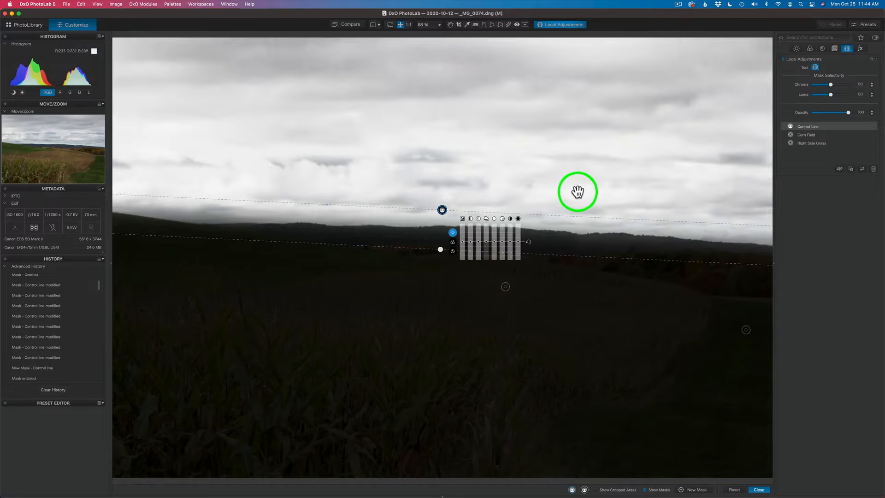
left_click(497, 172)
left_click(475, 171)
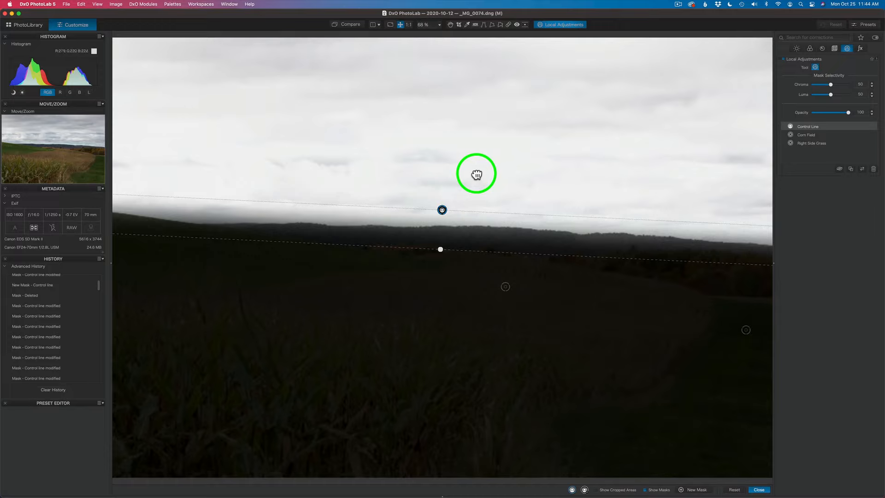
left_click(477, 173)
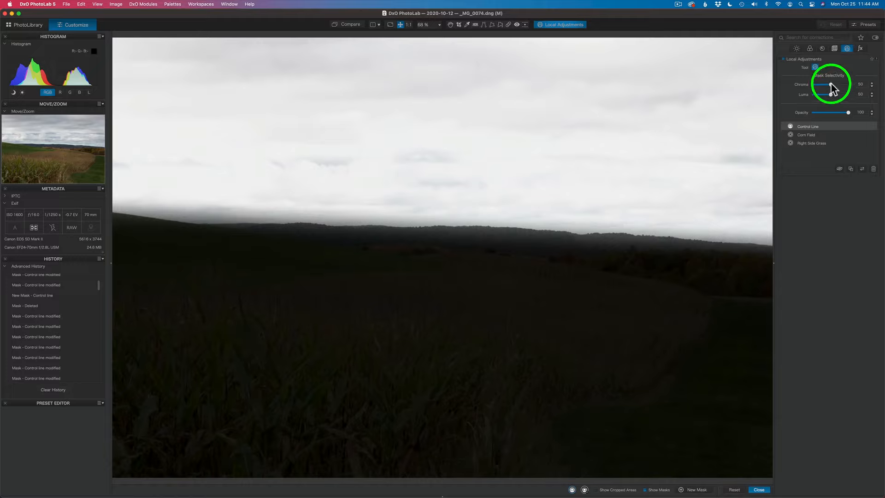
Step: Set the control line's mask selectivity to Chroma 32 and Luma 55, and hide the mask display
mouse_move(831, 85)
left_mouse_down()
mouse_move(822, 95)
mouse_move(830, 95)
left_mouse_up()
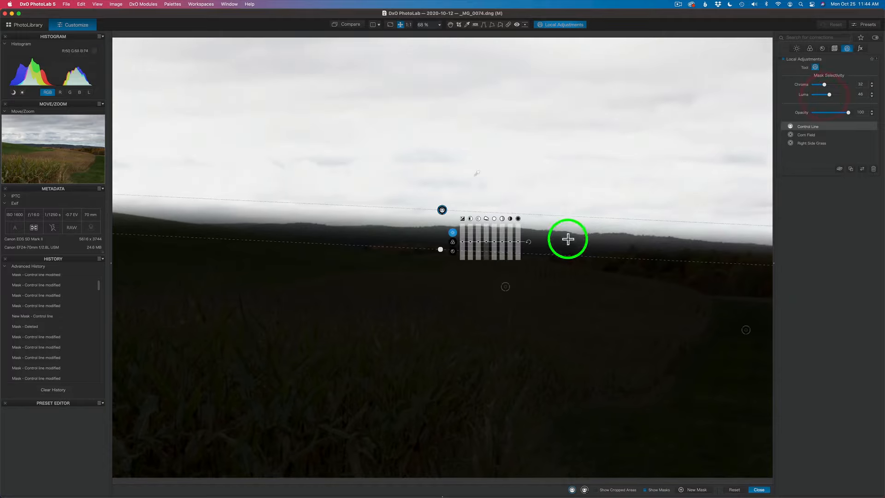
left_click_drag(828, 95, 833, 95)
left_click(833, 95)
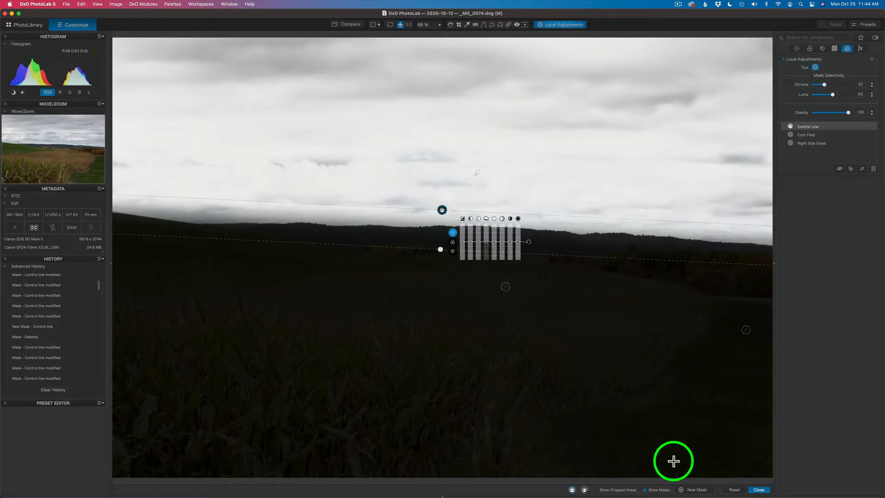
left_click(644, 490)
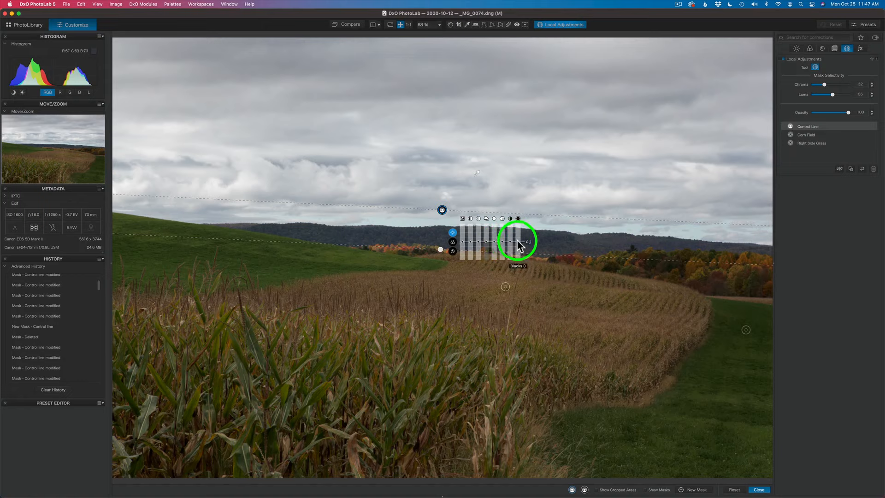
Step: Darken the masked sky with Highlights -19 and Exposure -0.27, and compare it with the mask disabled and enabled
left_click(452, 245)
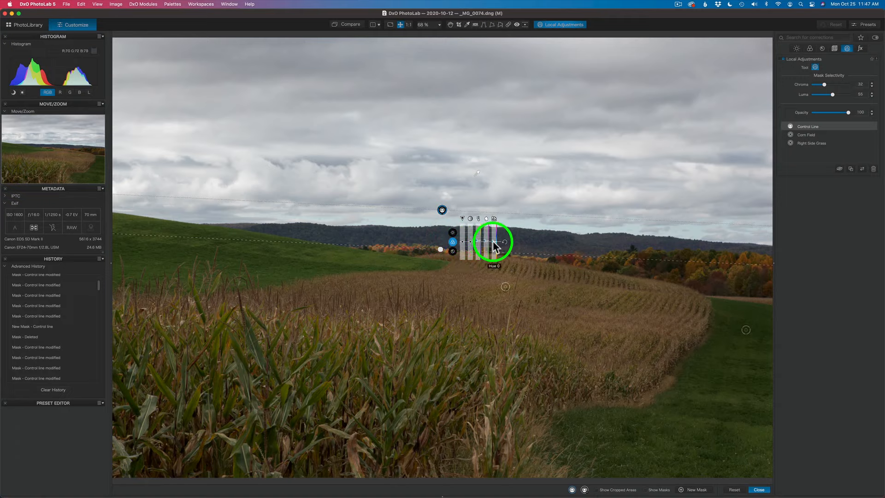
left_click(452, 252)
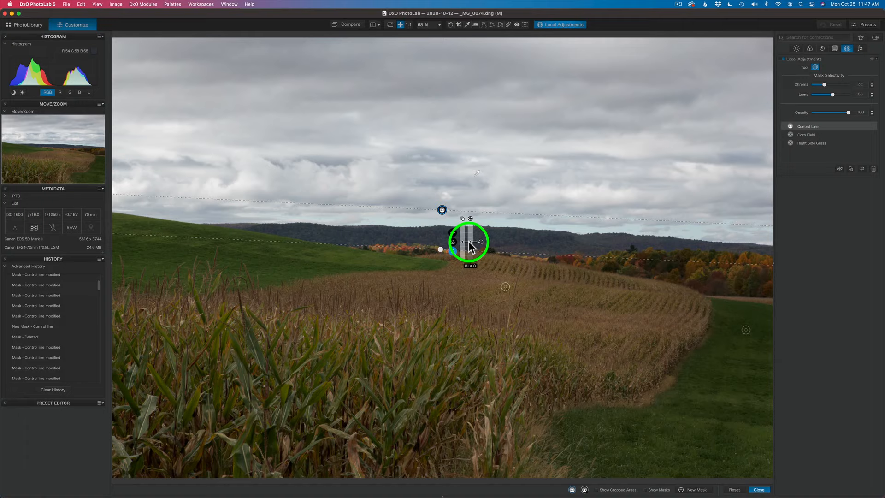
mouse_move(454, 234)
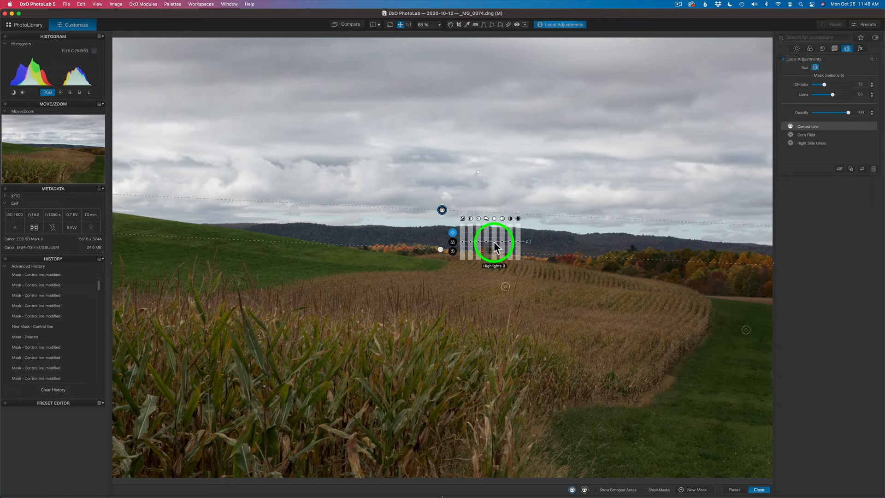
left_click_drag(494, 247, 494, 248)
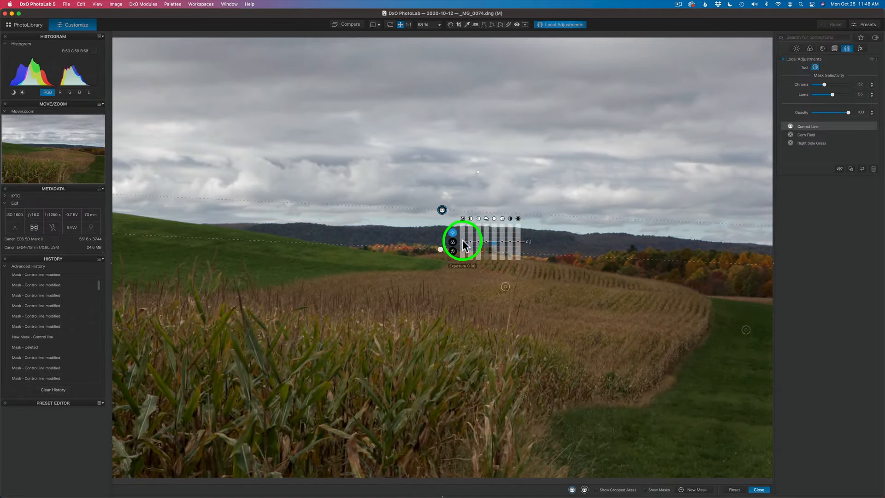
left_click_drag(462, 241, 463, 242)
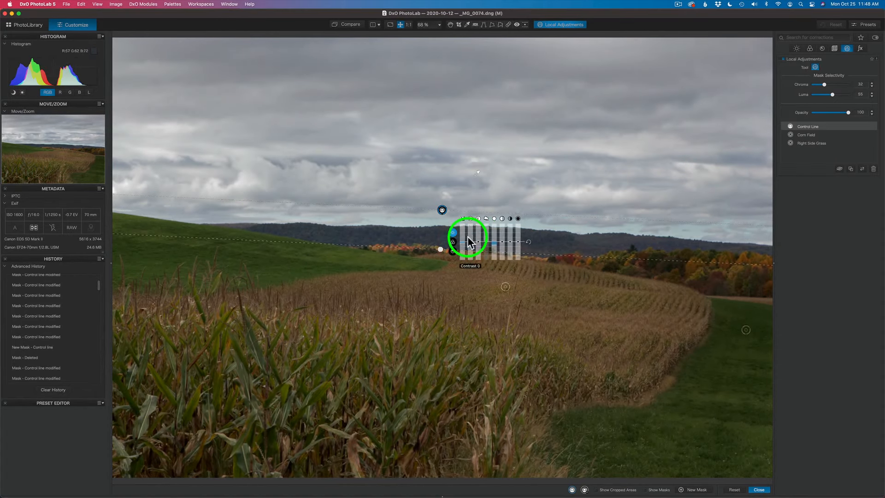
left_click(868, 126)
left_click(868, 126)
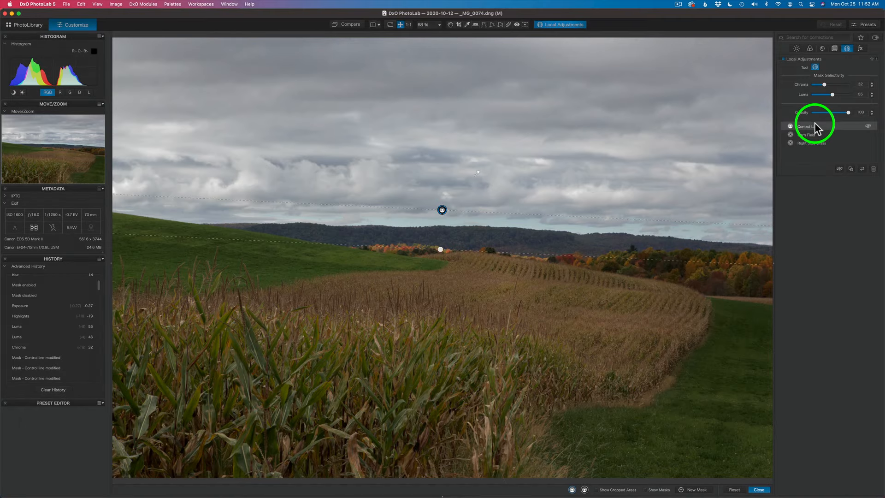
Step: Rename the control line mask as Sky
double_click(814, 128)
type("Sky")
key("Return")
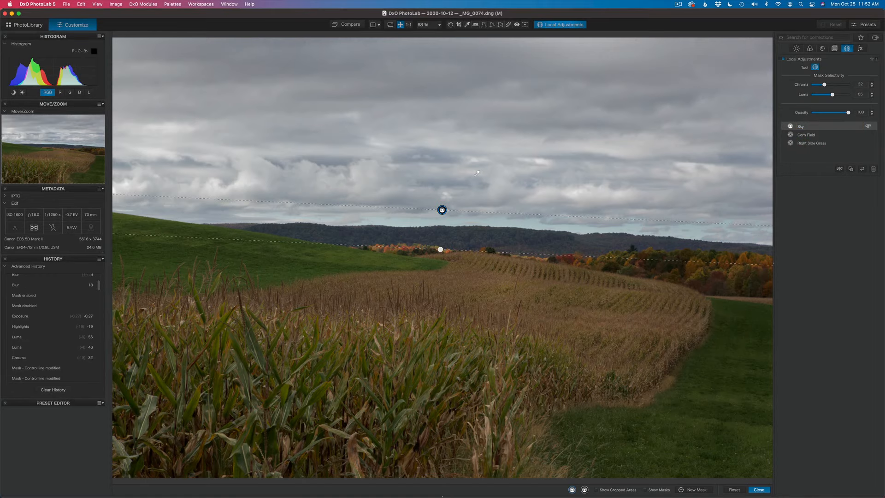